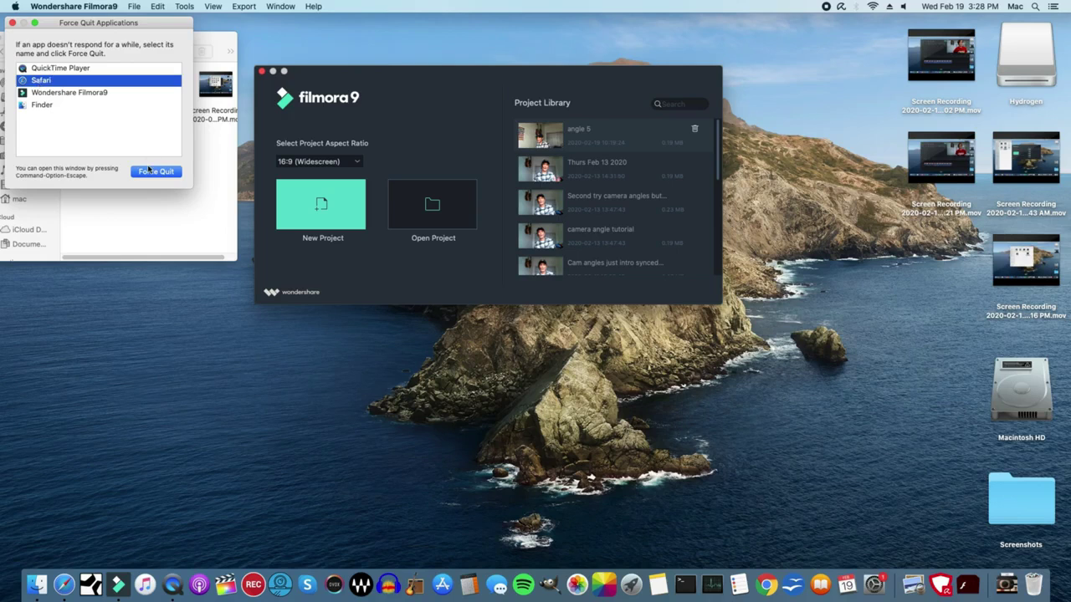
Step: Force quit Safari and close the Force Quit Applications window
click(149, 170)
click(193, 78)
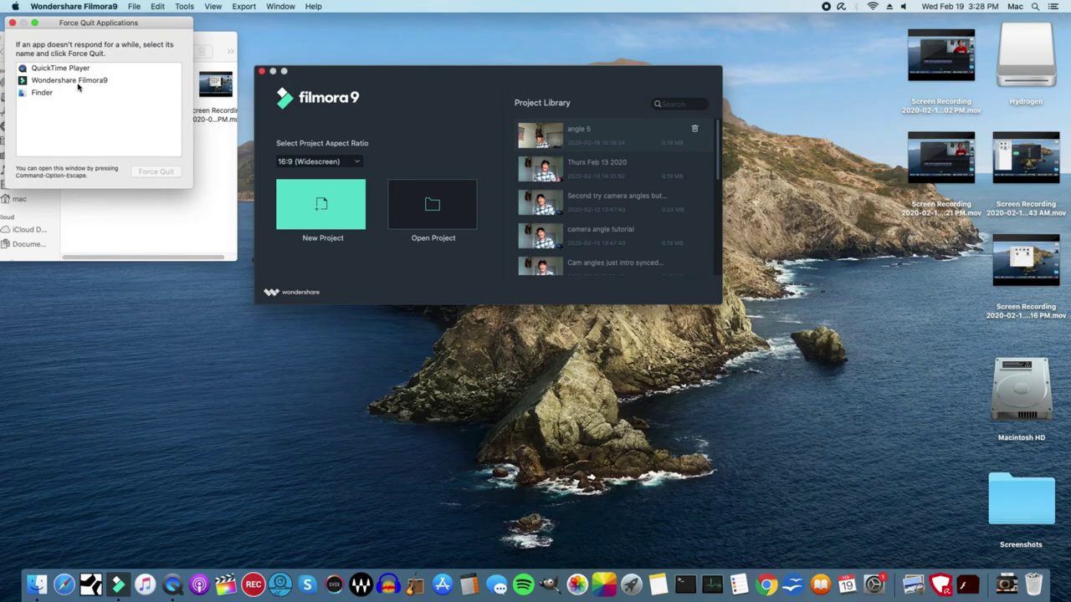
click(12, 22)
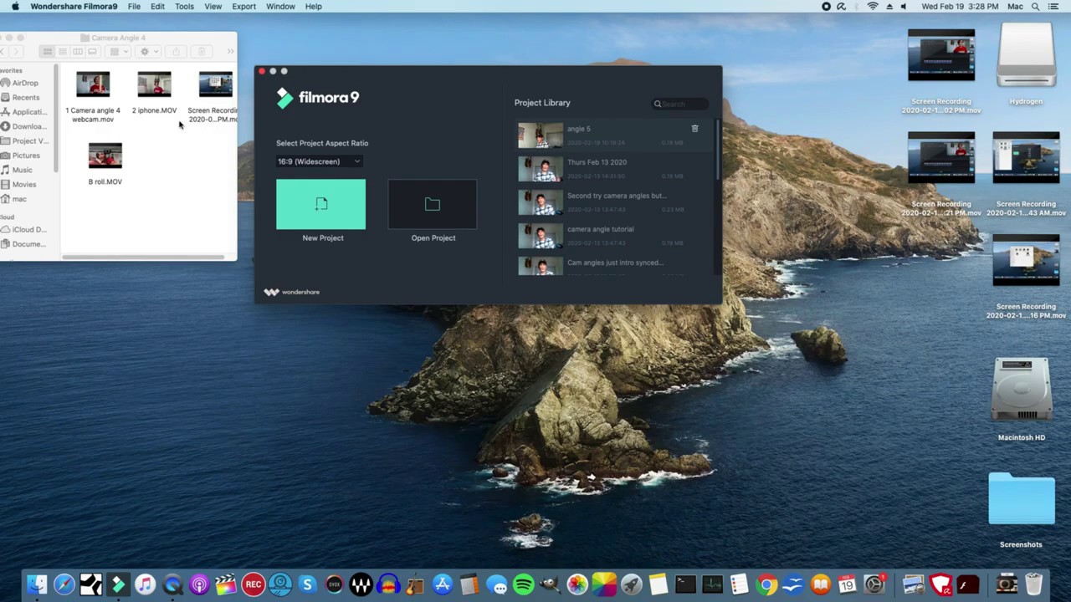
Step: Create a new 16:9 widescreen project and move its window clear of the Camera Angle 4 folder
click(339, 207)
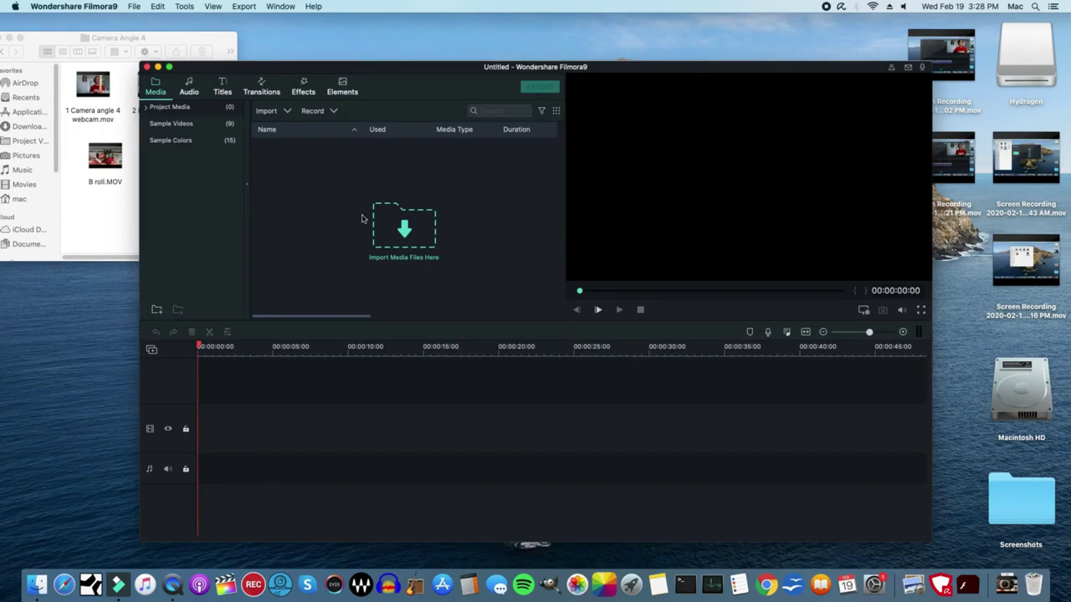
drag(294, 69, 401, 42)
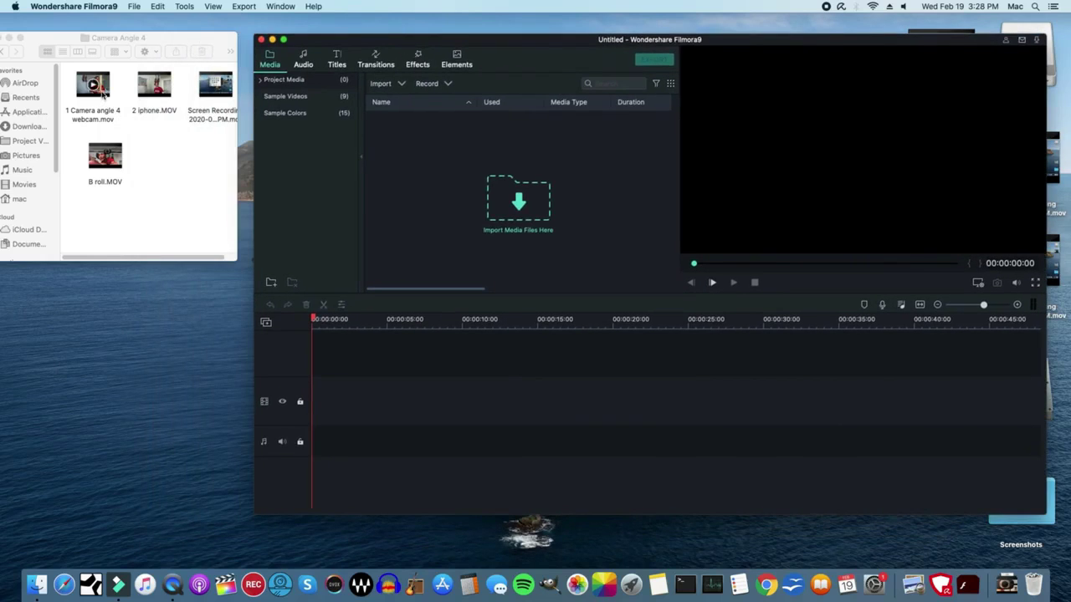
Step: Import 1 Camera angle 4 webcam.mov and 2 iphone.MOV from the Camera Angle 4 folder and expand the editor to full screen
drag(102, 95, 428, 197)
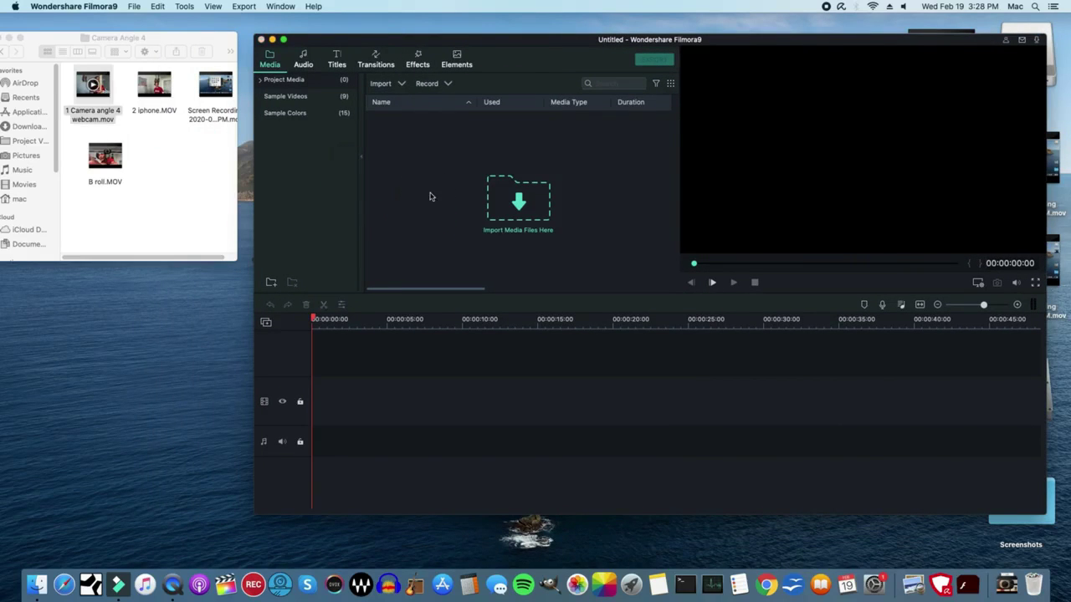
drag(154, 84, 441, 177)
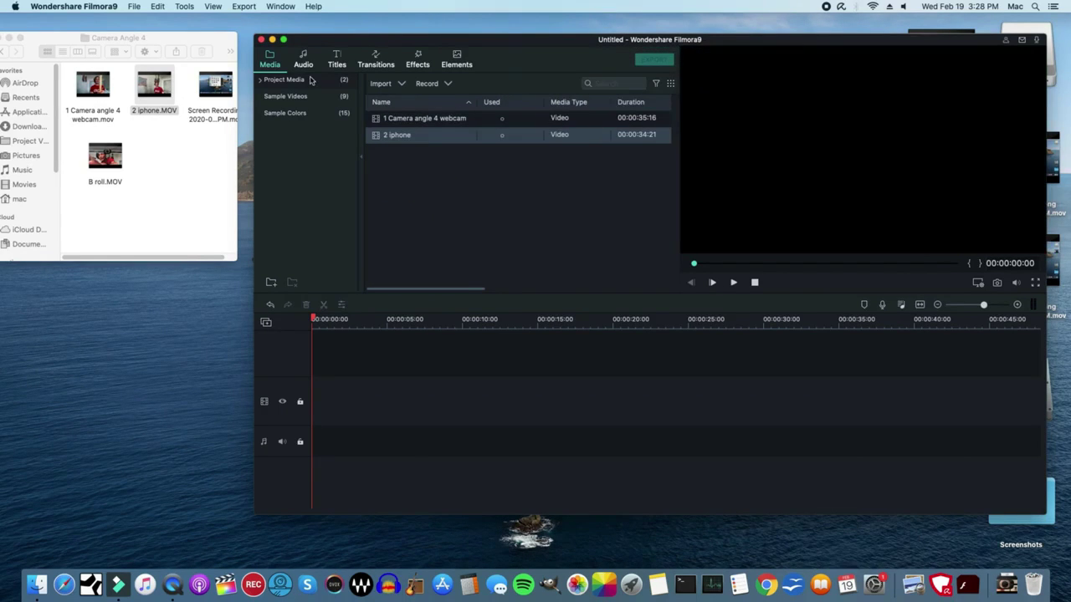
click(283, 39)
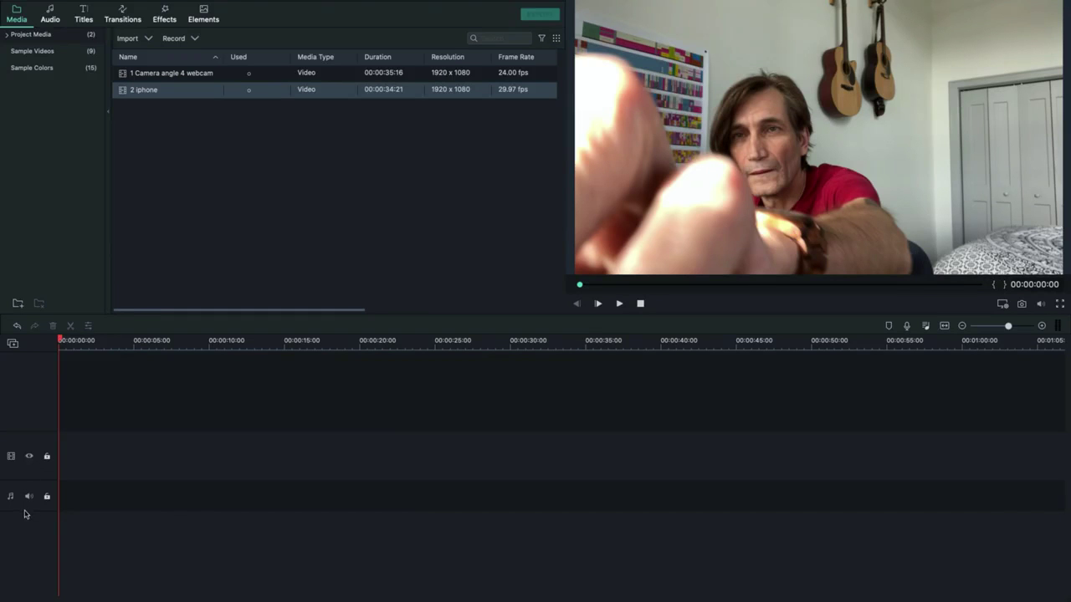
Step: Add a video track and place the webcam clip above the iphone clip at the timeline start, matching the project settings to the webcam media
click(13, 343)
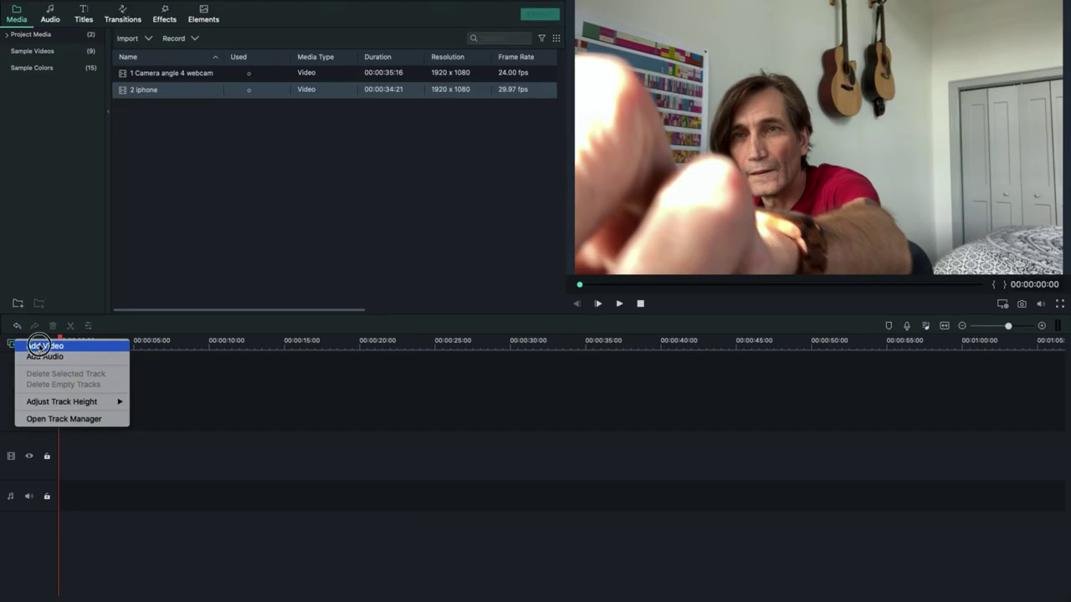
click(38, 345)
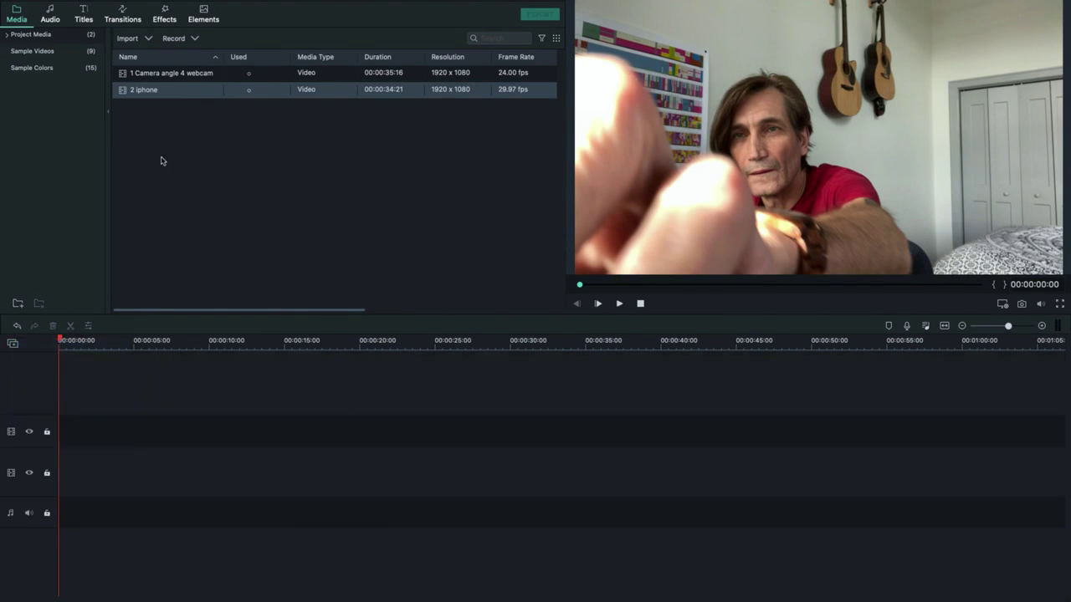
drag(168, 76, 60, 432)
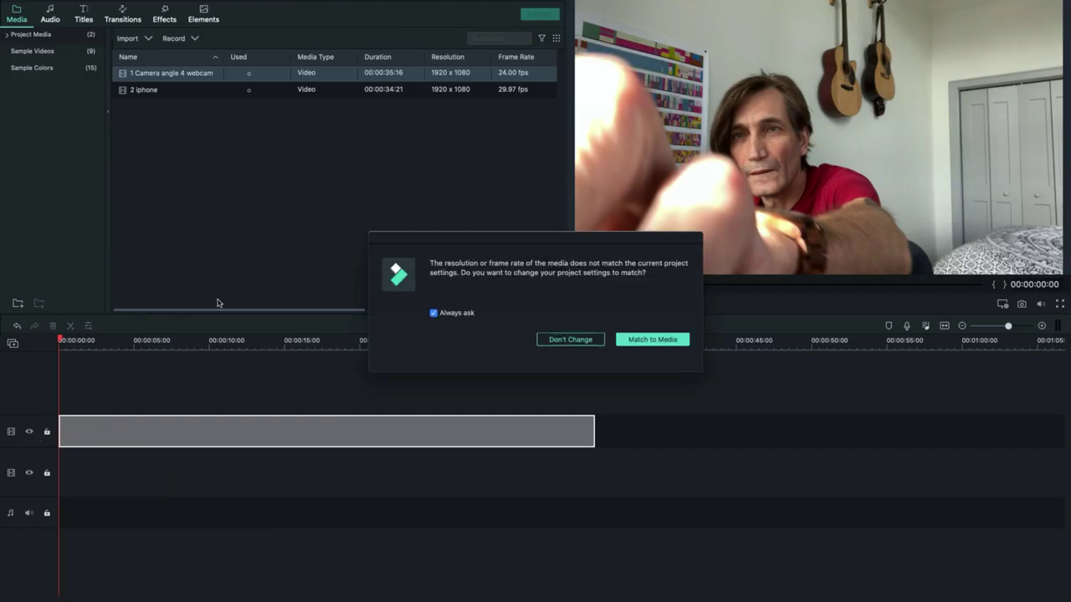
click(665, 341)
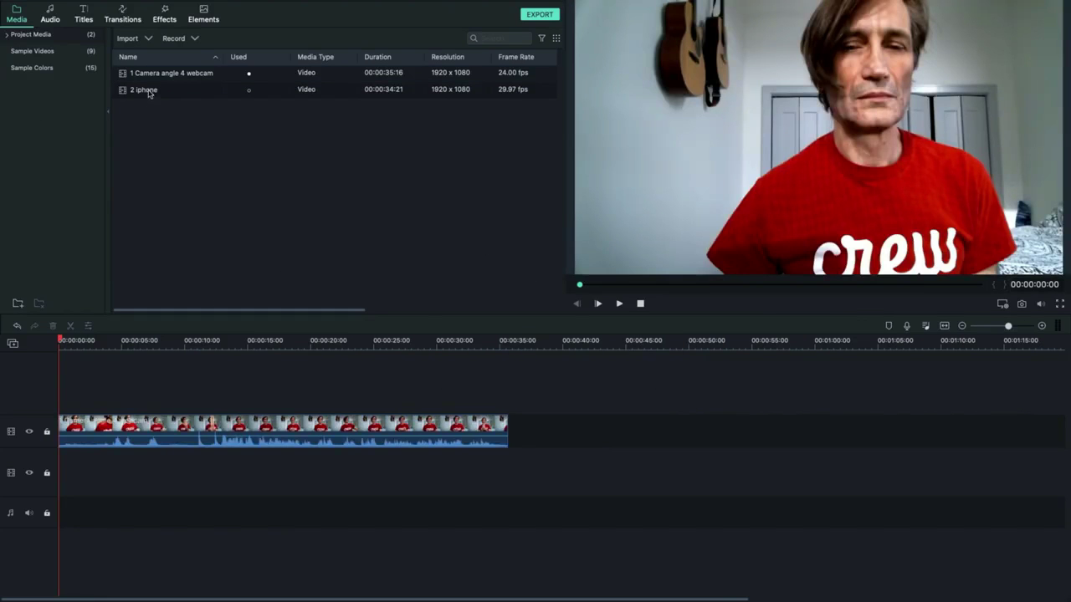
drag(149, 94, 64, 473)
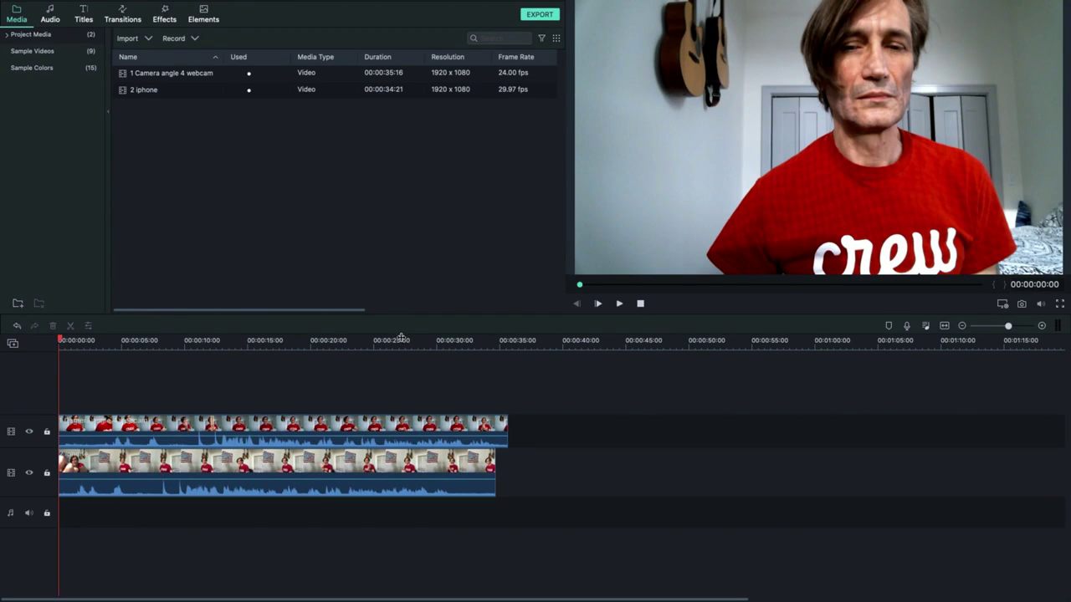
Step: Enlarge the timeline area and set the playback quality to Low Quality (1/8)
drag(404, 313, 446, 173)
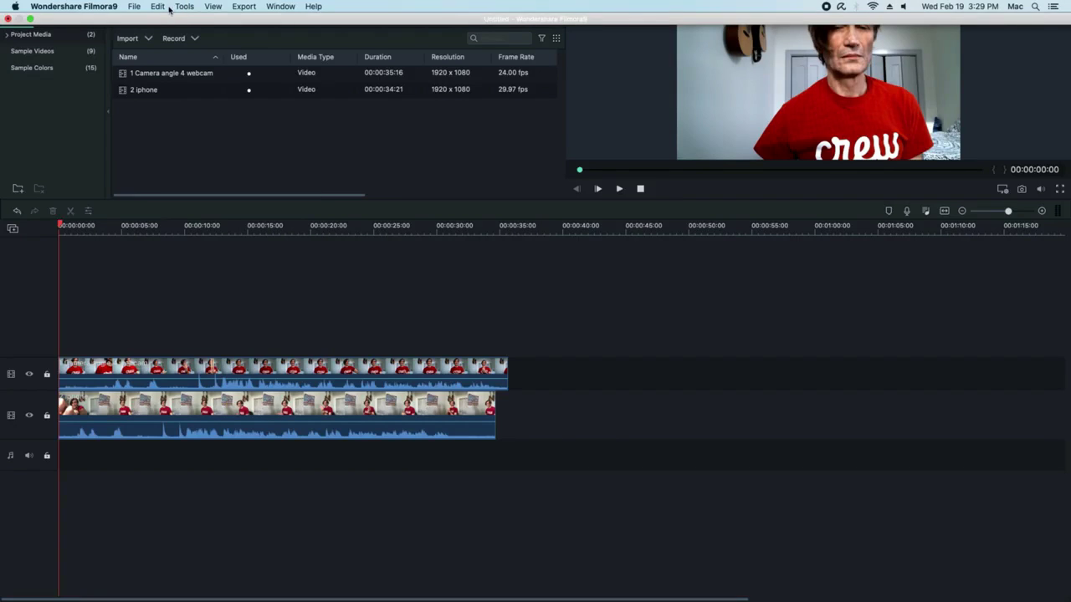
click(212, 6)
mouse_move(263, 84)
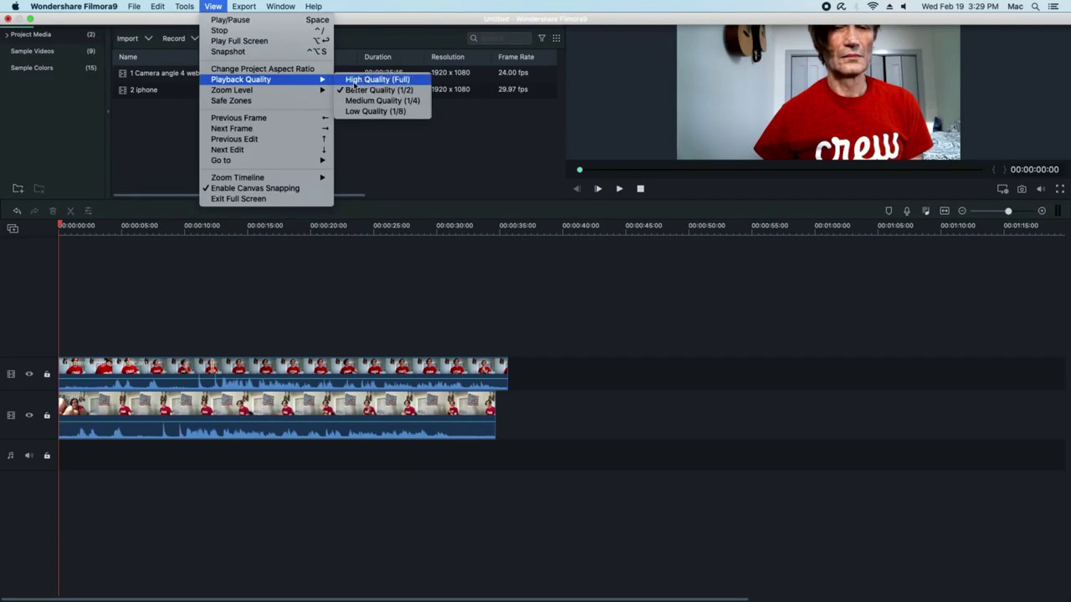
click(376, 112)
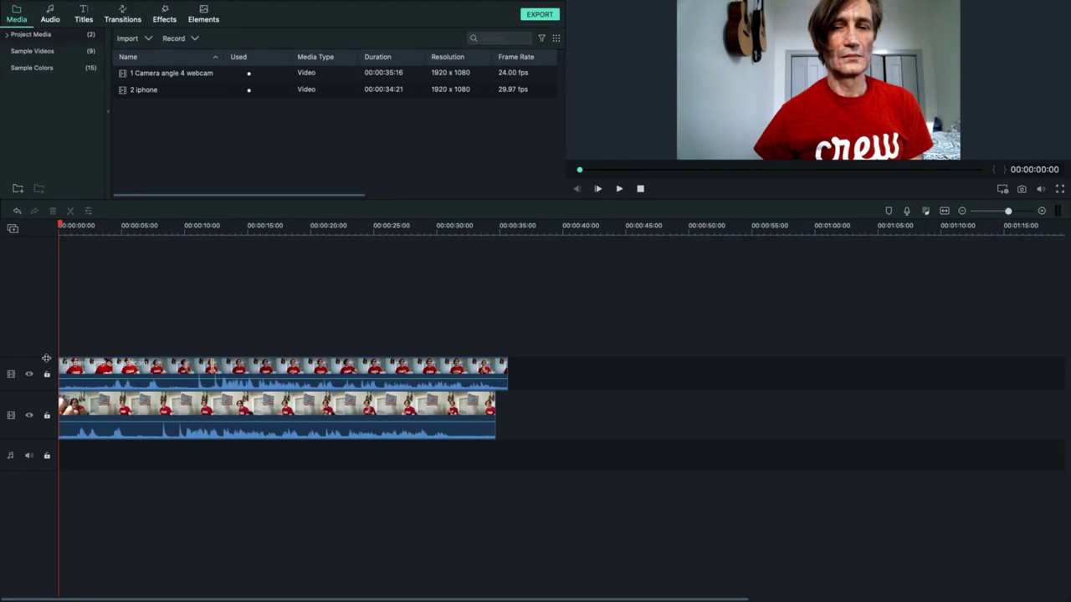
Step: Increase the height of both video tracks to enlarge their audio waveforms
drag(43, 359, 56, 279)
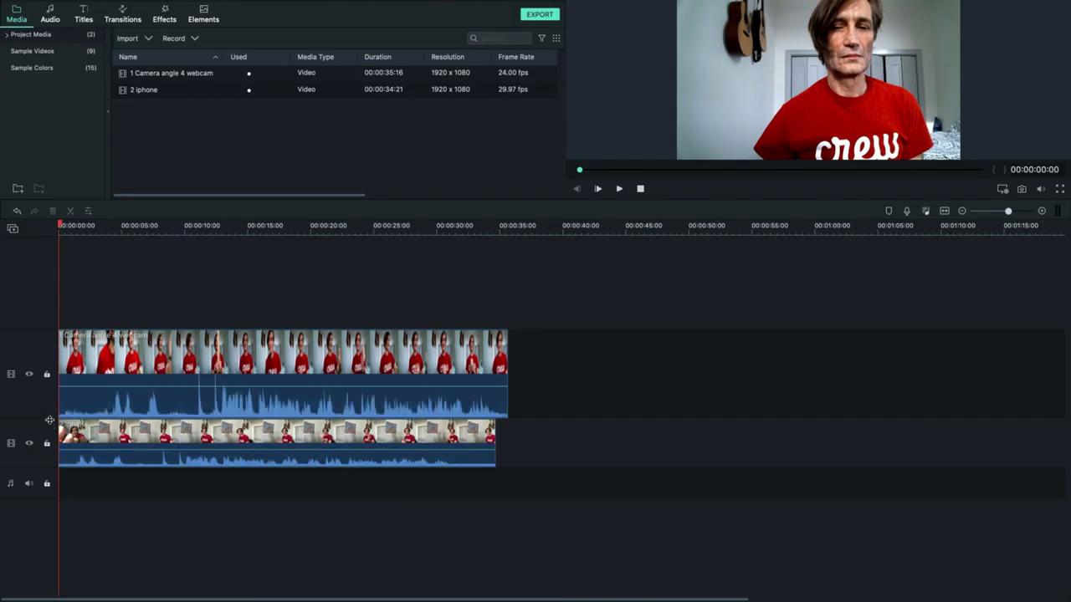
drag(50, 419, 53, 355)
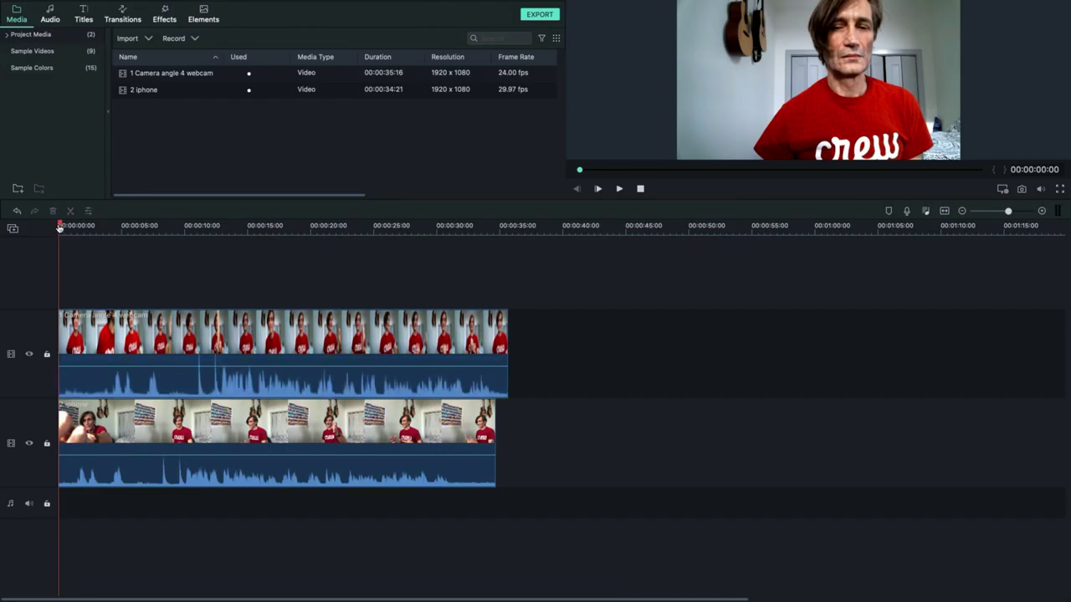
Step: Shift the webcam clip to start at about 8 seconds and the iphone clip at about 11 seconds, roughly lining up their clap peaks
drag(187, 333, 290, 365)
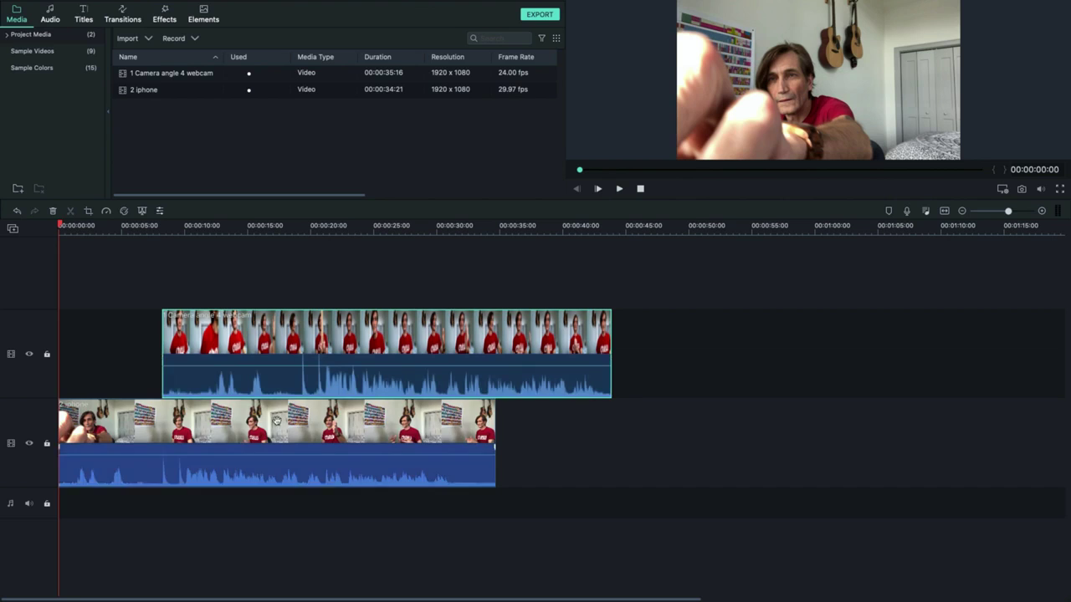
drag(279, 421, 382, 421)
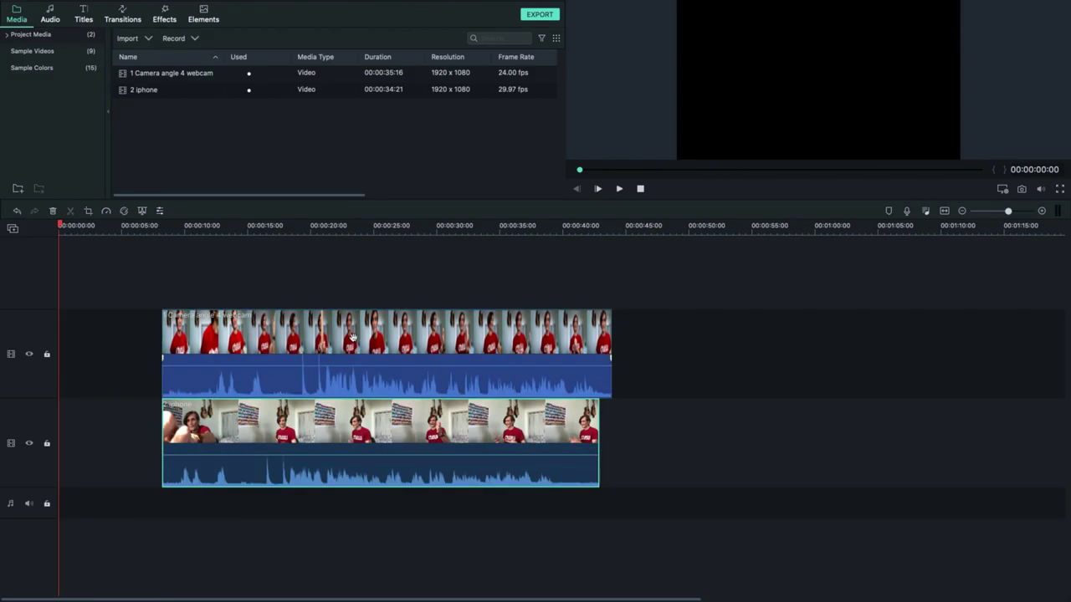
mouse_move(352, 337)
mouse_down()
mouse_move(323, 334)
mouse_move(401, 335)
mouse_move(328, 332)
mouse_move(356, 330)
mouse_up()
drag(350, 419, 390, 419)
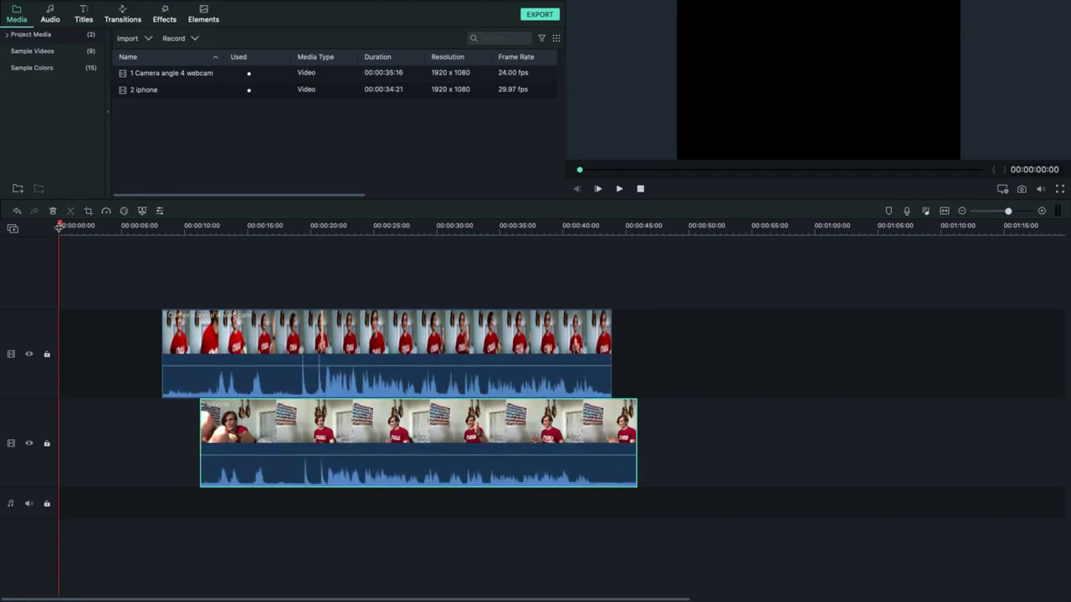
Step: Place the playhead at 00:00:19:07, just before the first clap peak in the webcam clip
mouse_move(60, 226)
mouse_down()
mouse_move(117, 223)
mouse_move(46, 231)
mouse_up()
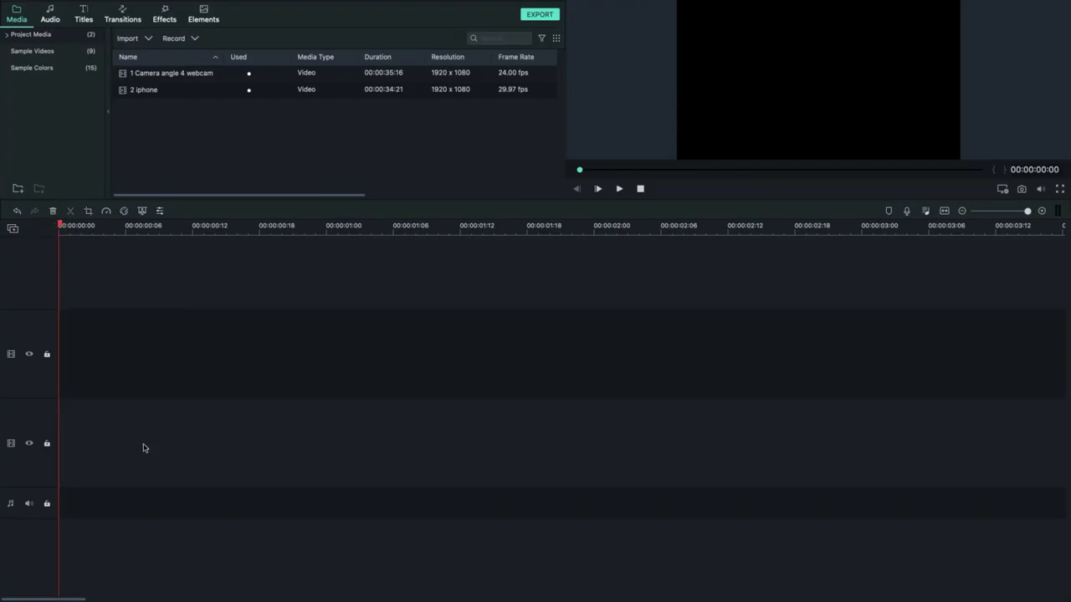
drag(75, 600, 5, 589)
click(996, 212)
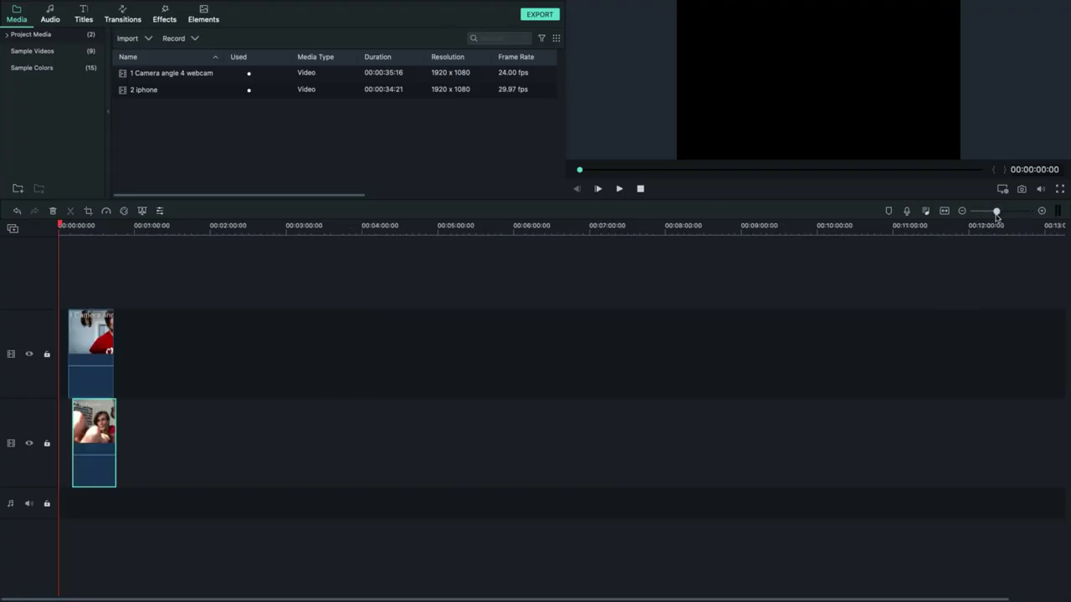
drag(1000, 212, 1010, 211)
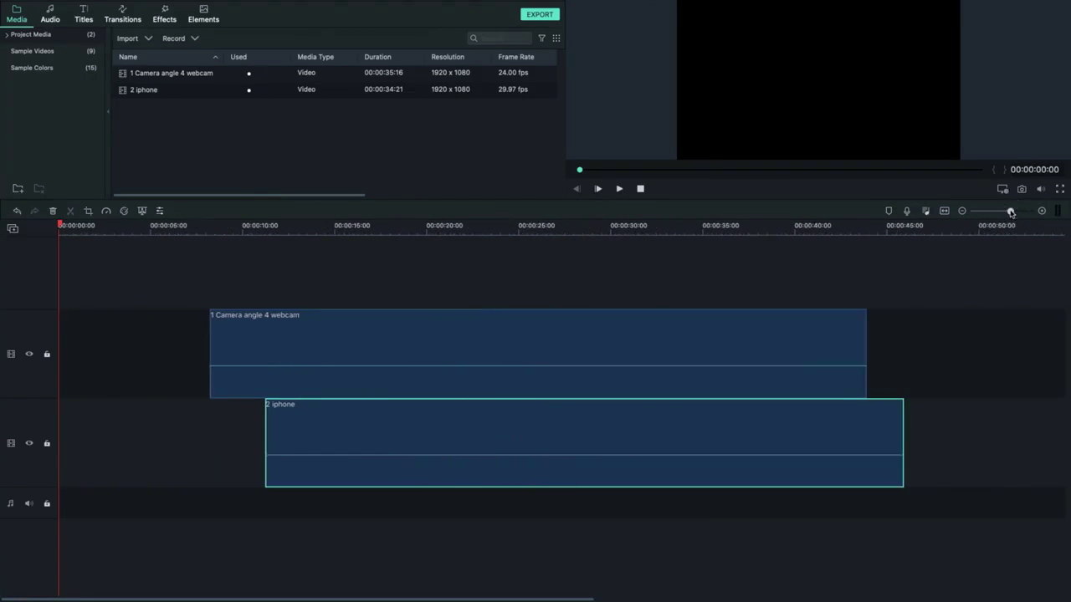
click(406, 228)
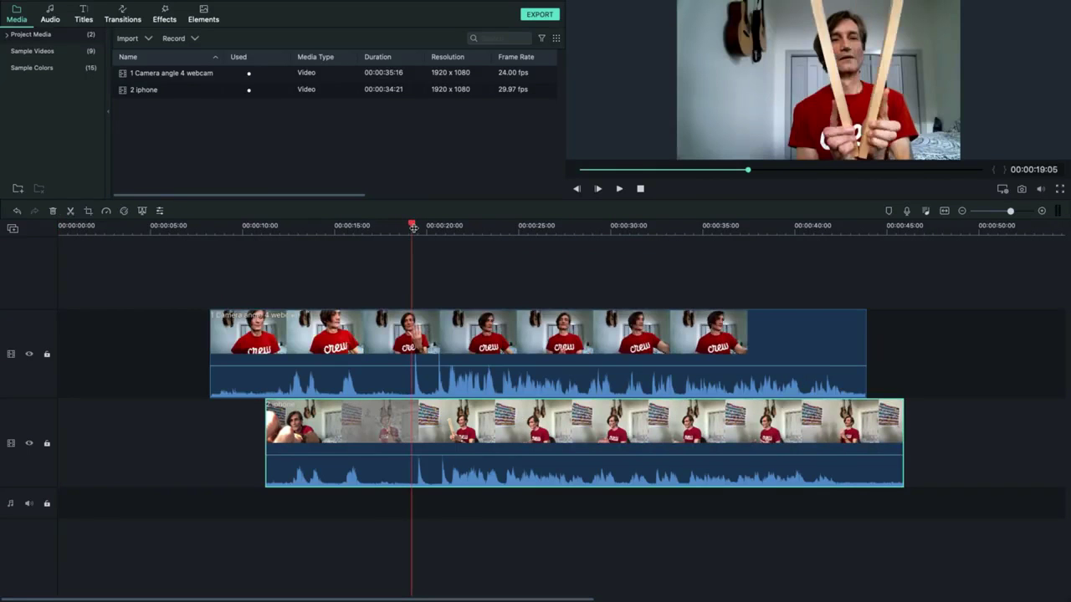
click(413, 227)
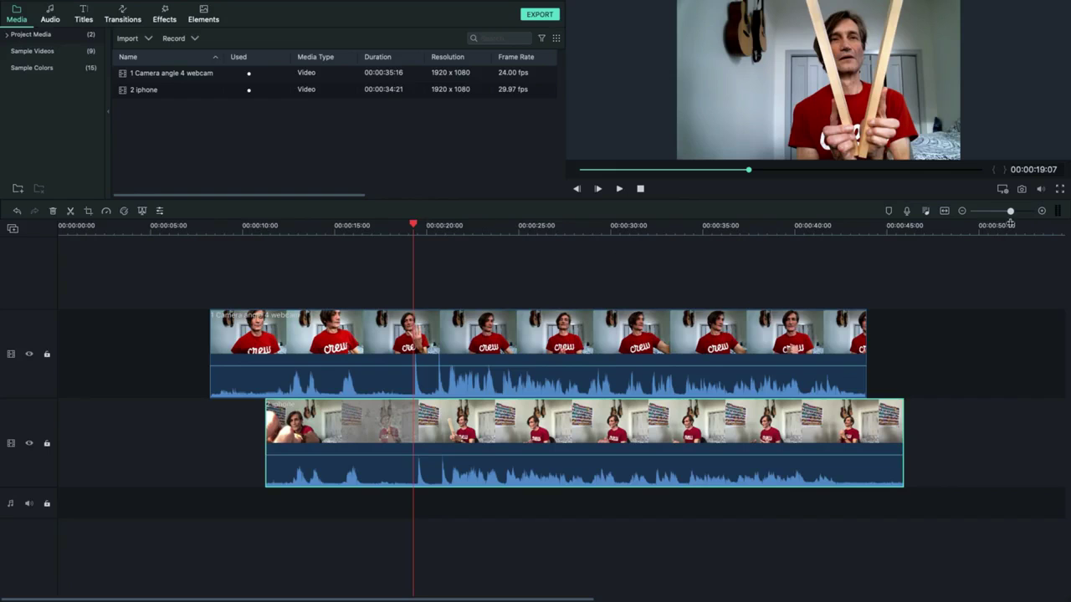
Step: Nudge the webcam and iphone clips slightly earlier so their two clap peaks line up in the waveforms
drag(1009, 211, 1067, 216)
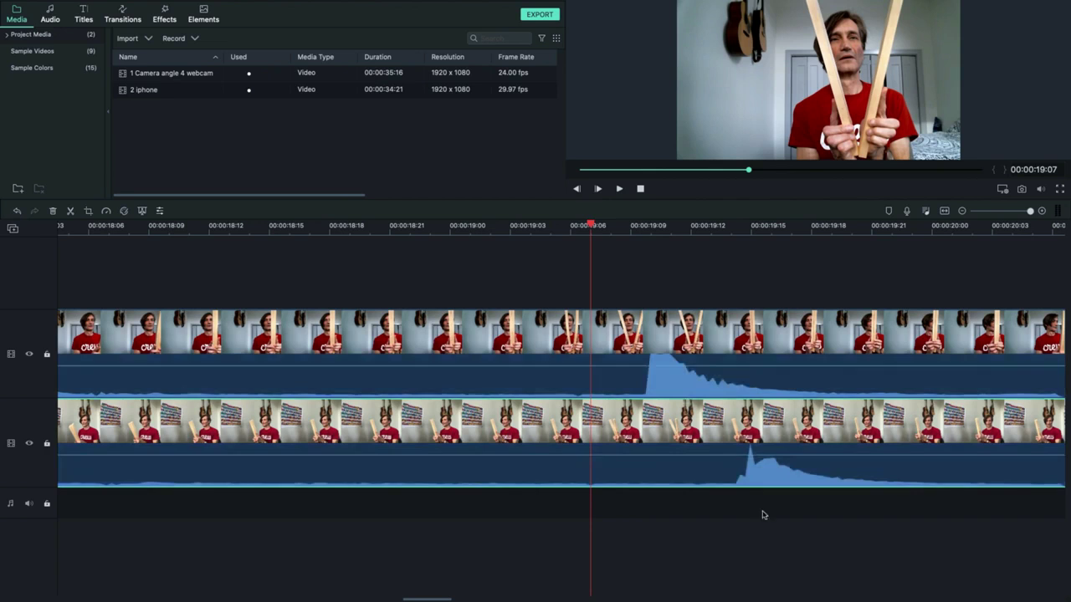
click(962, 213)
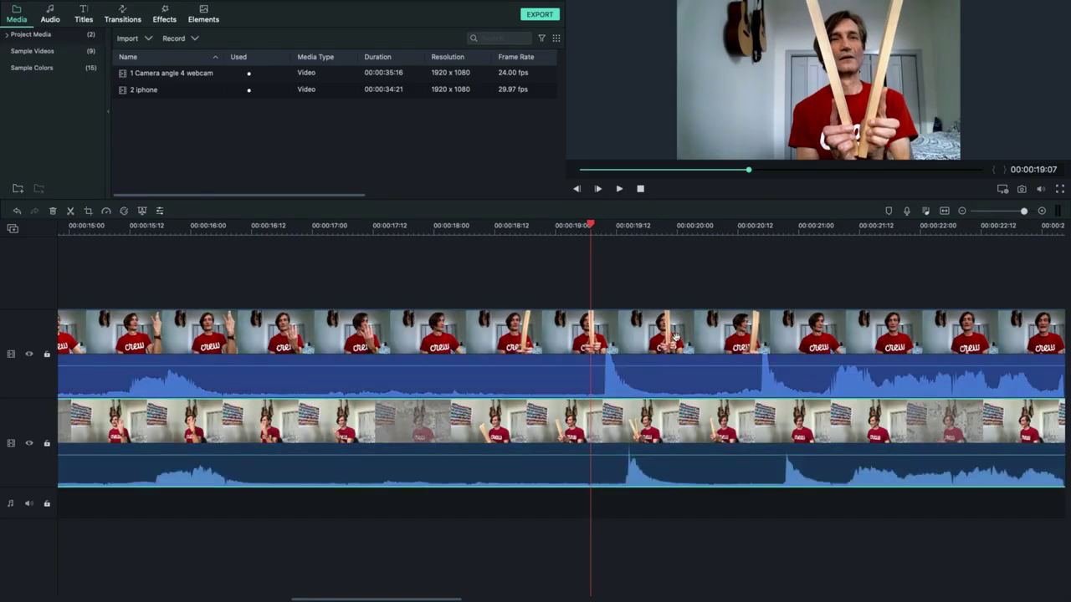
drag(676, 335, 666, 338)
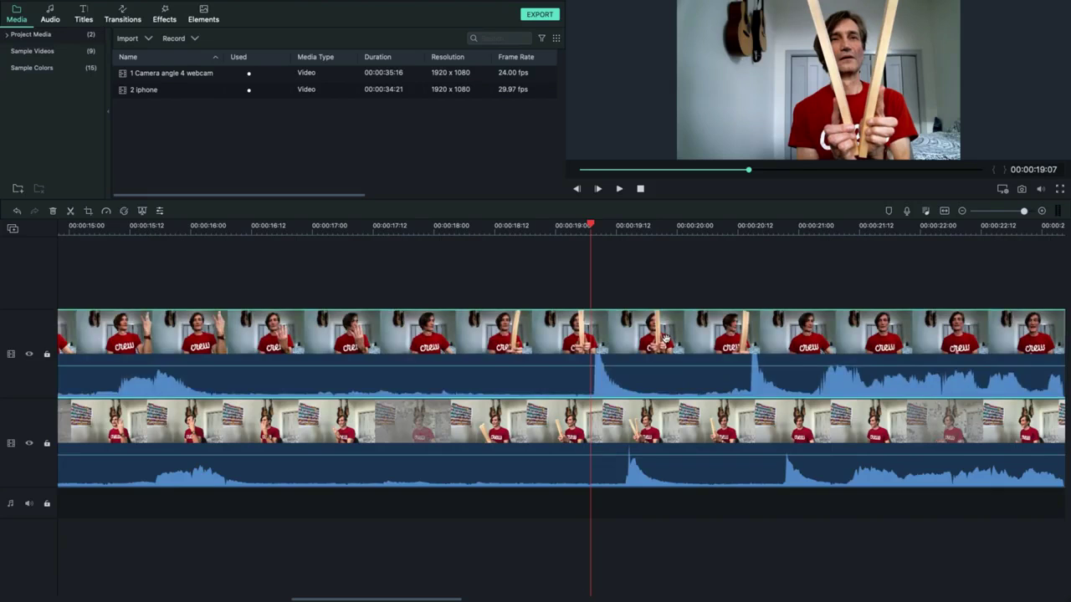
click(687, 428)
mouse_move(686, 427)
mouse_down()
mouse_move(650, 427)
mouse_move(689, 423)
mouse_move(673, 424)
mouse_up()
click(674, 424)
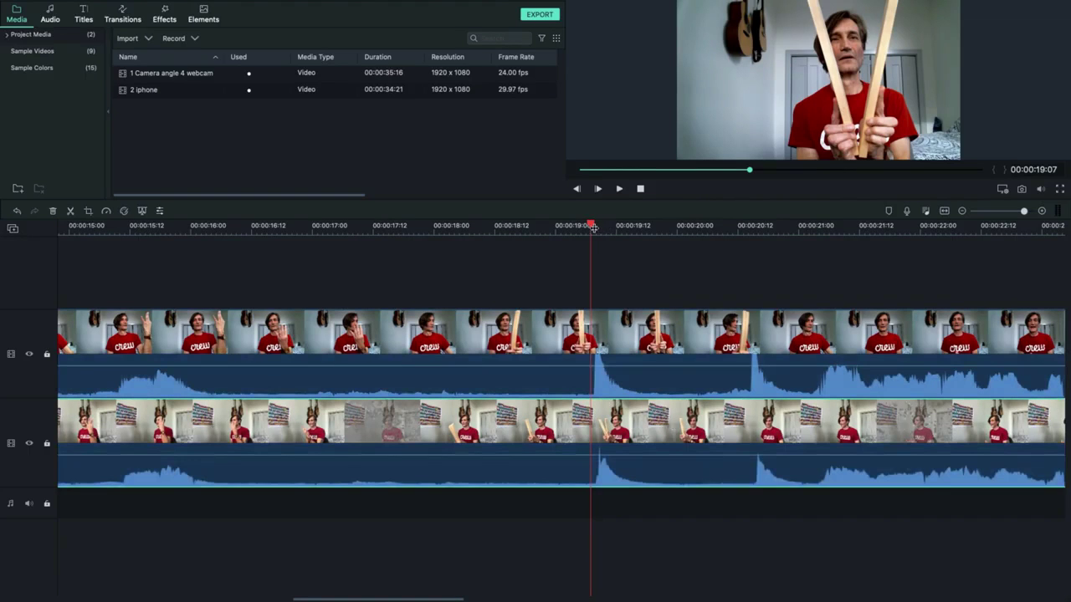
Step: Raise the system volume and play both clips from the first clap peak at 00:00:19:08 to check their audio sync
drag(591, 227, 597, 224)
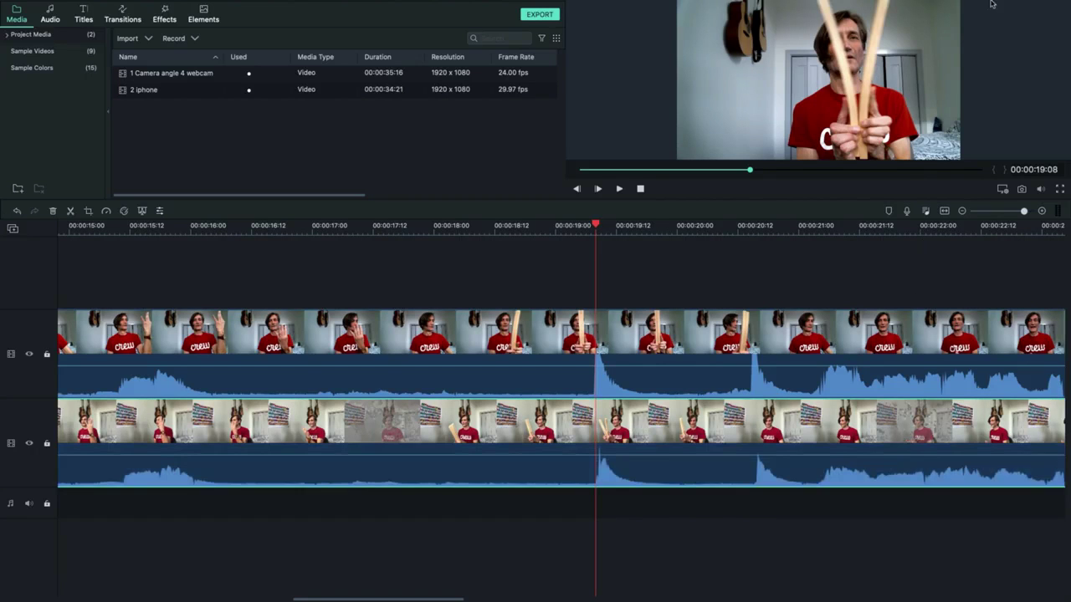
mouse_move(982, 4)
click(904, 6)
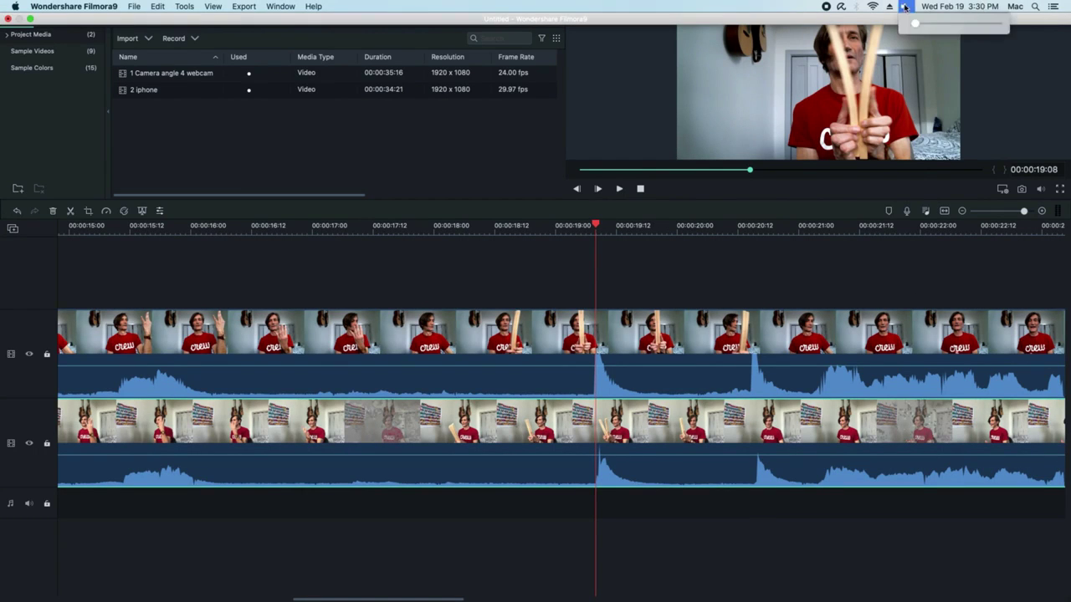
click(965, 25)
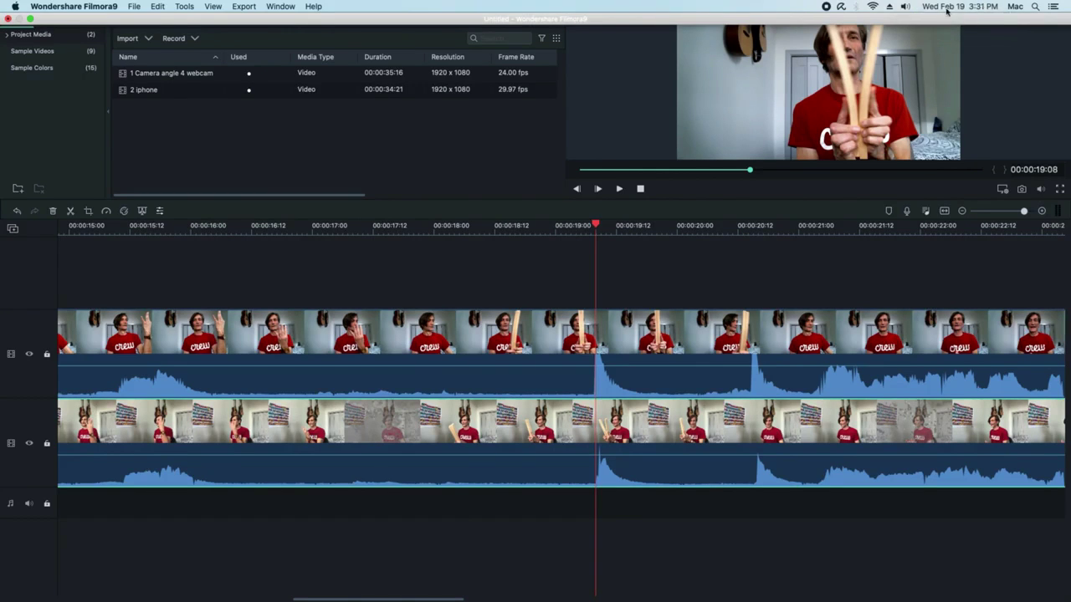
click(907, 8)
click(973, 25)
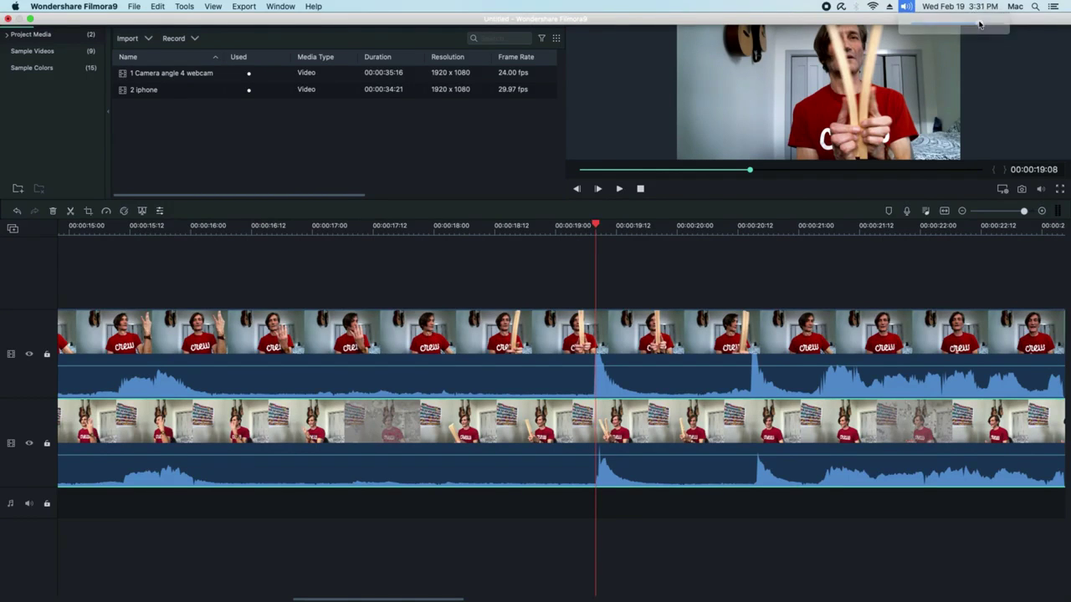
click(620, 189)
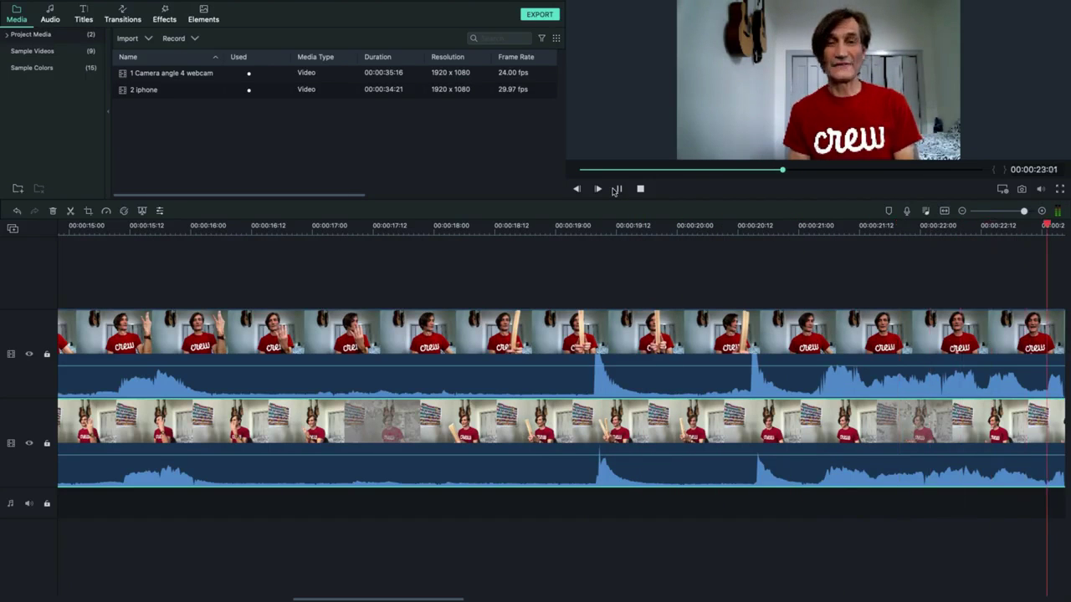
click(619, 194)
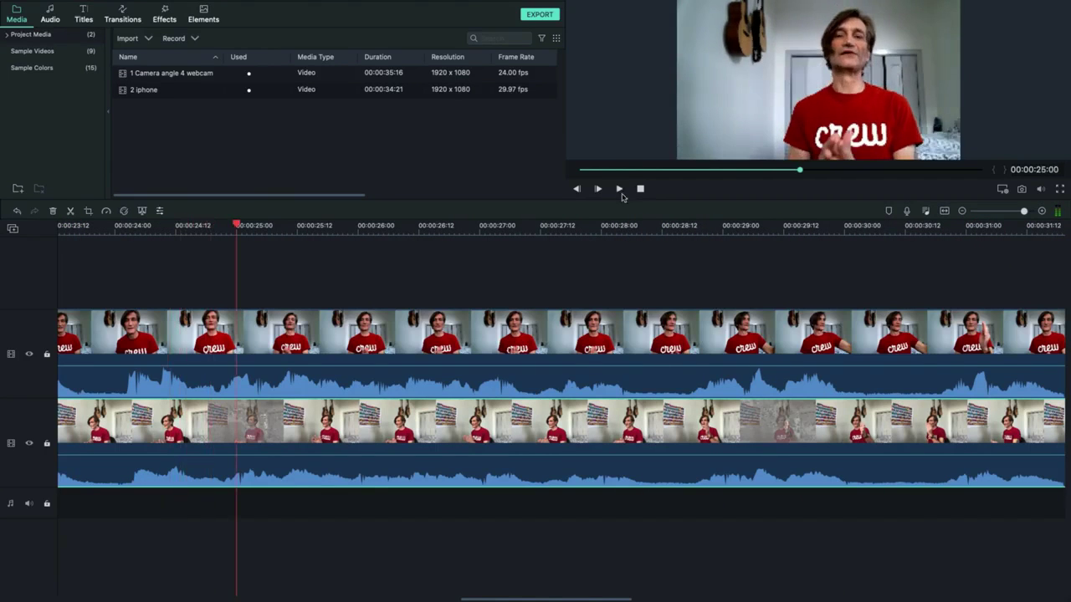
Step: Try shifting the iphone clip slightly later, play both clips to hear the mismatch, and undo the shift
click(452, 345)
click(393, 406)
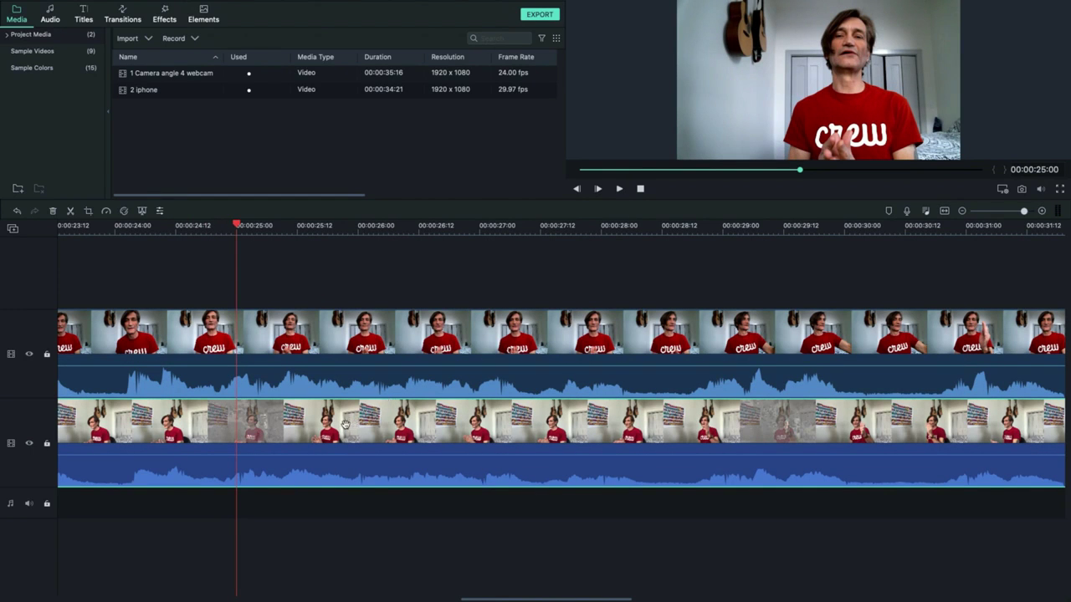
drag(341, 424, 386, 427)
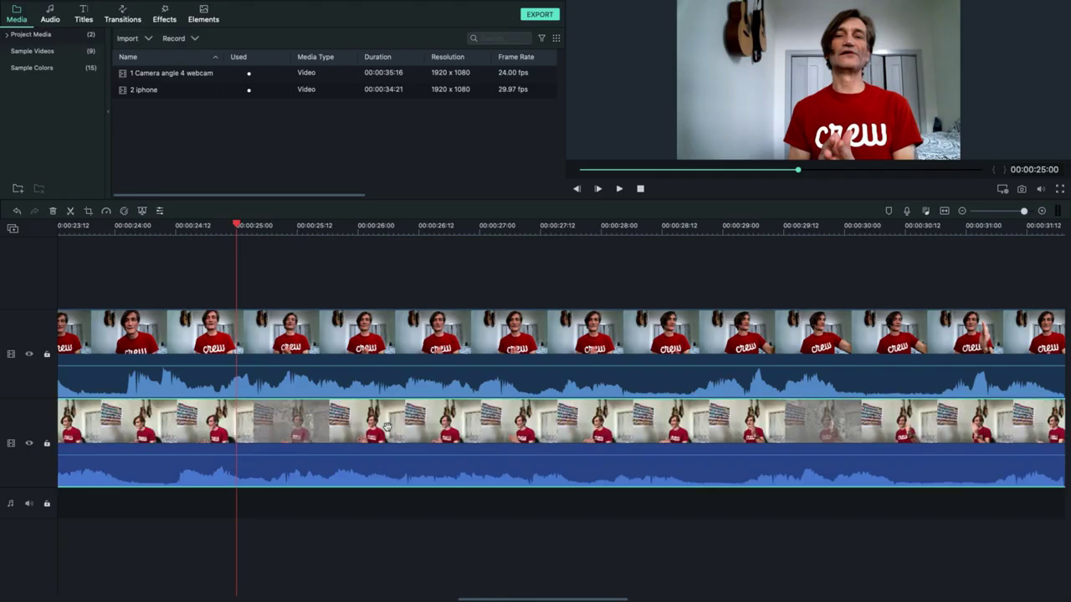
click(606, 272)
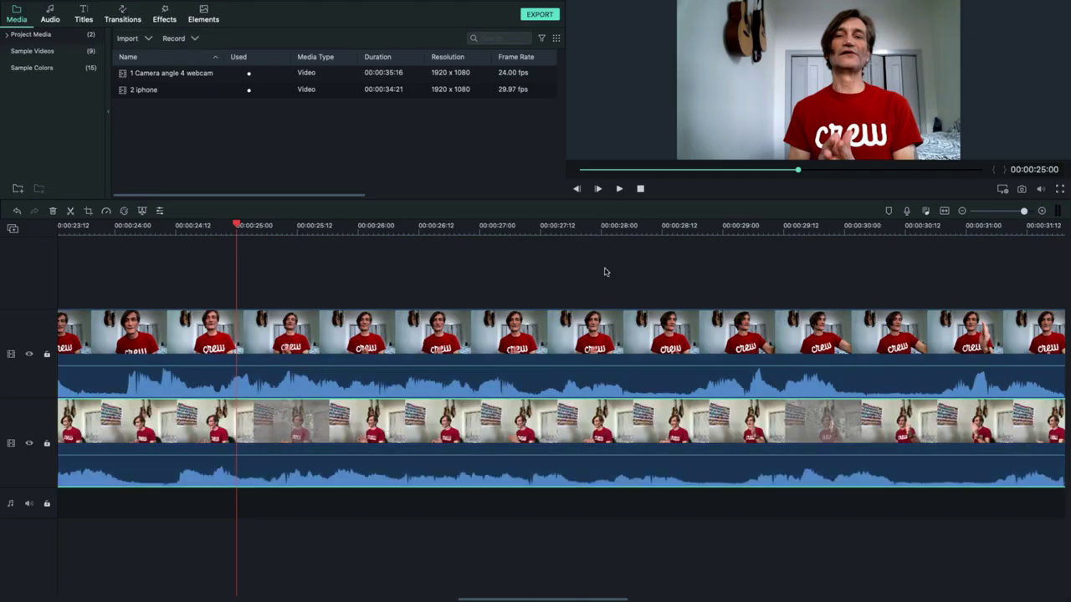
click(620, 189)
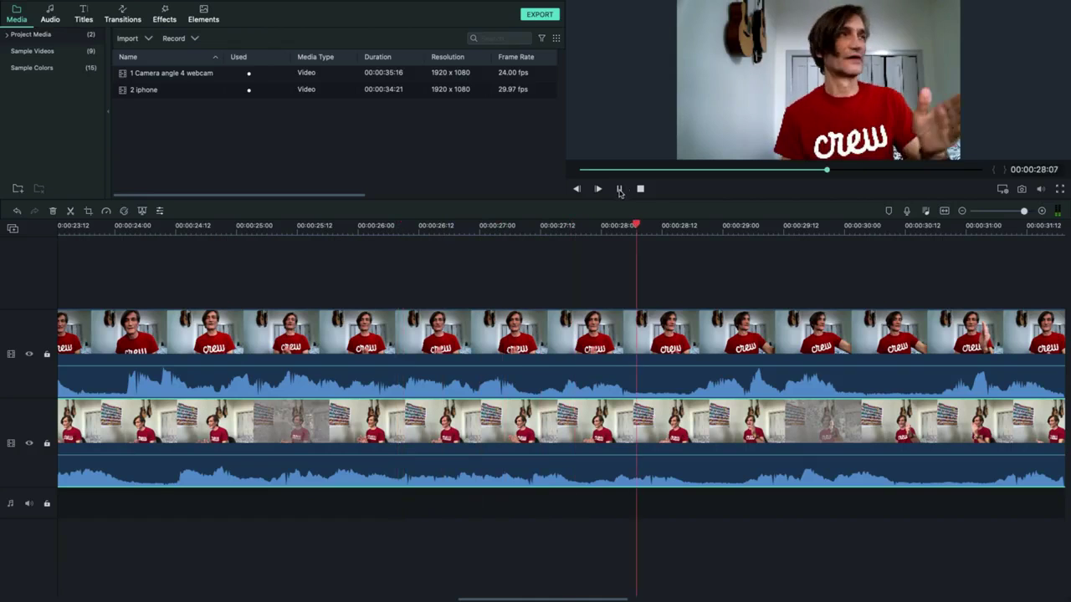
click(619, 188)
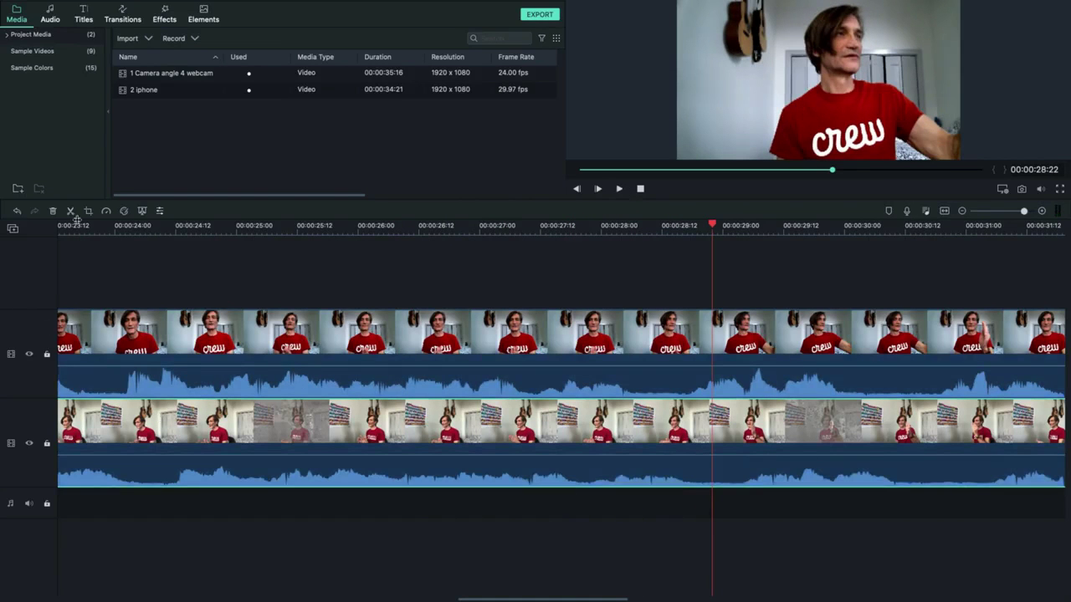
click(16, 212)
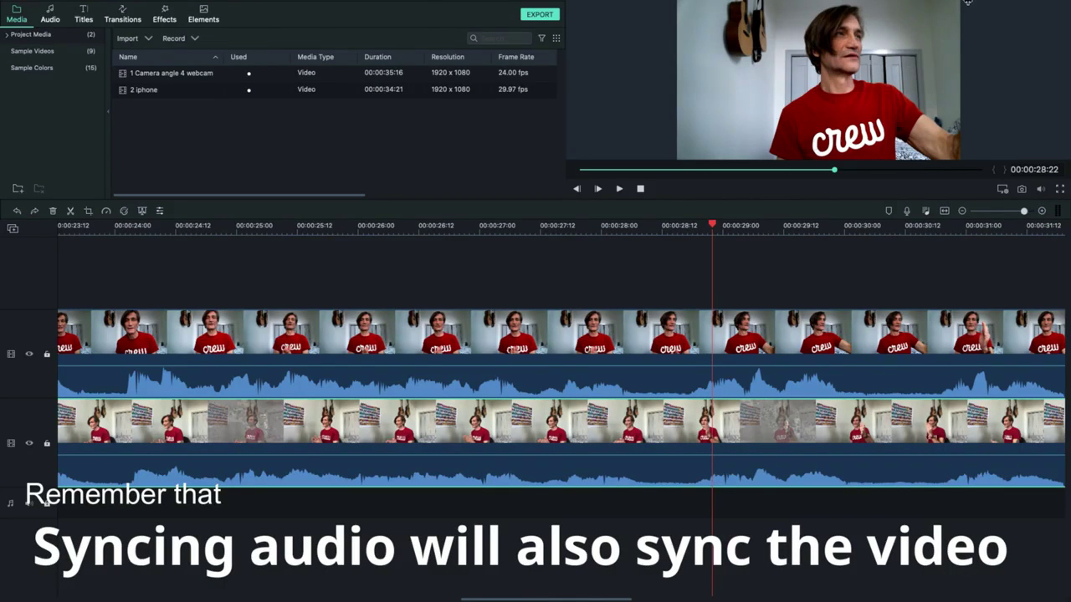
mouse_move(965, 4)
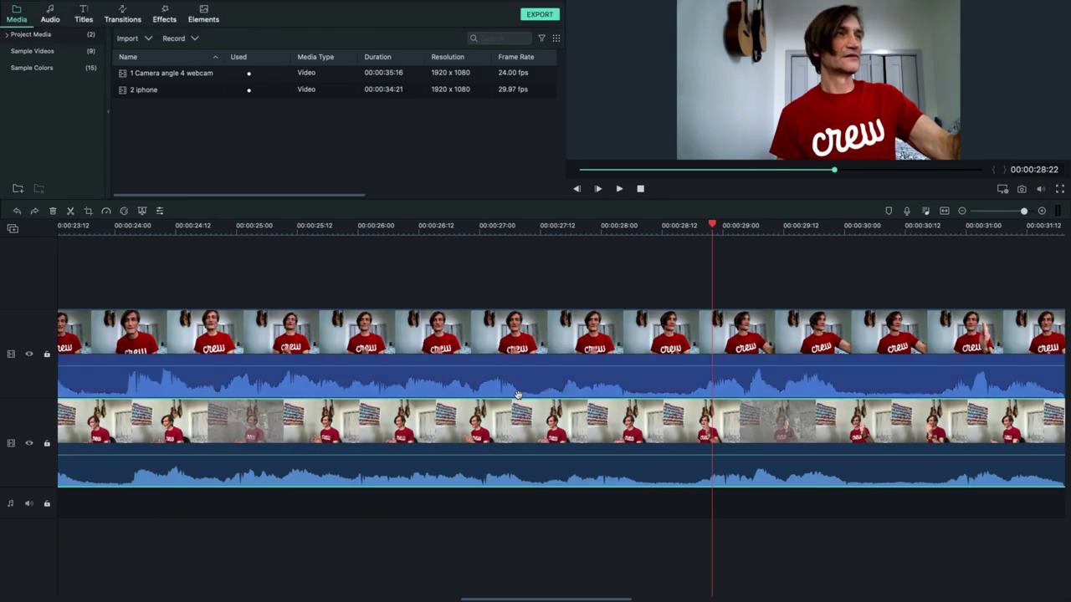
Step: Split the webcam and iphone clips together at 00:00:11:21, shortly after the iphone clip begins
drag(553, 599, 237, 598)
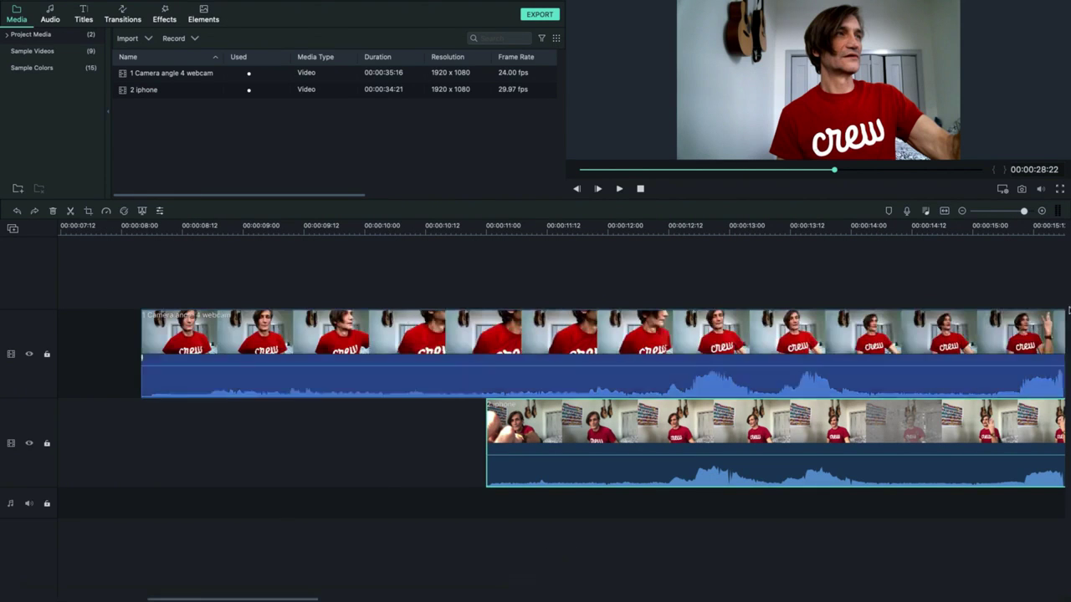
drag(1025, 216, 1016, 212)
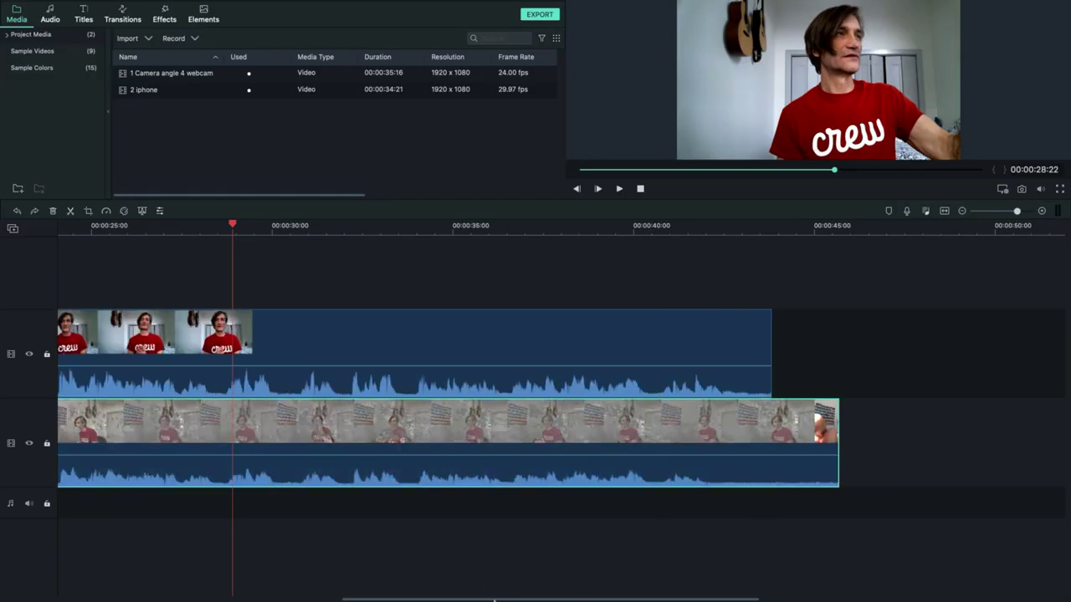
drag(494, 599, 218, 595)
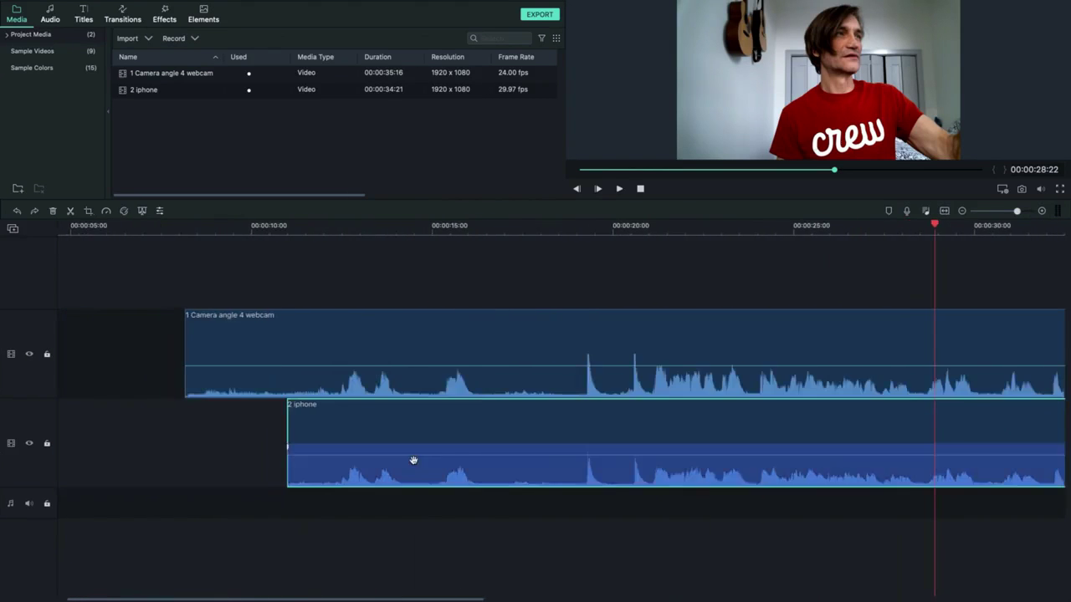
click(320, 227)
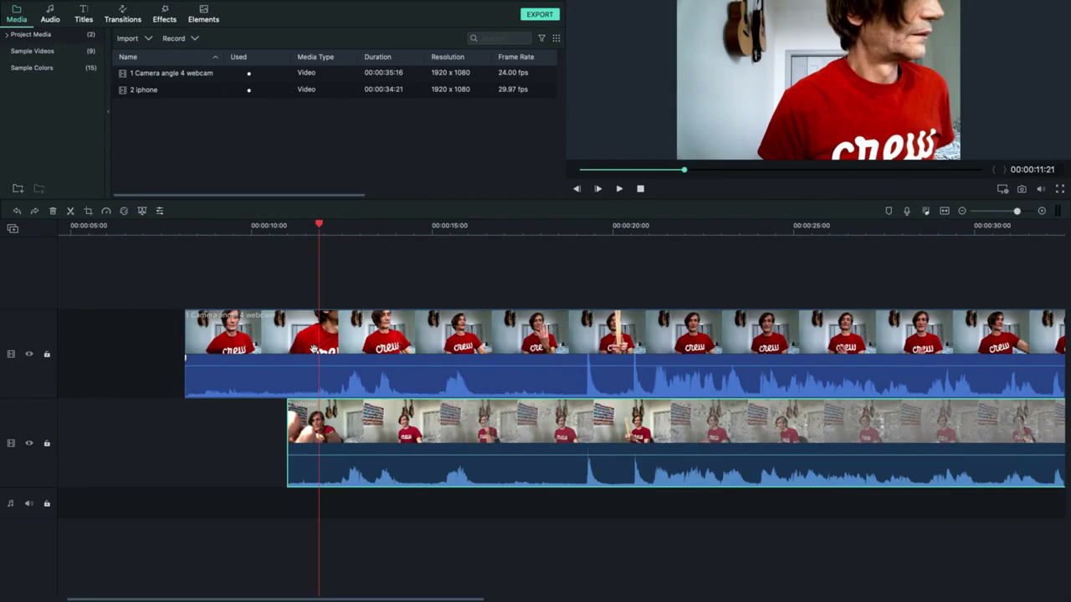
click(357, 340)
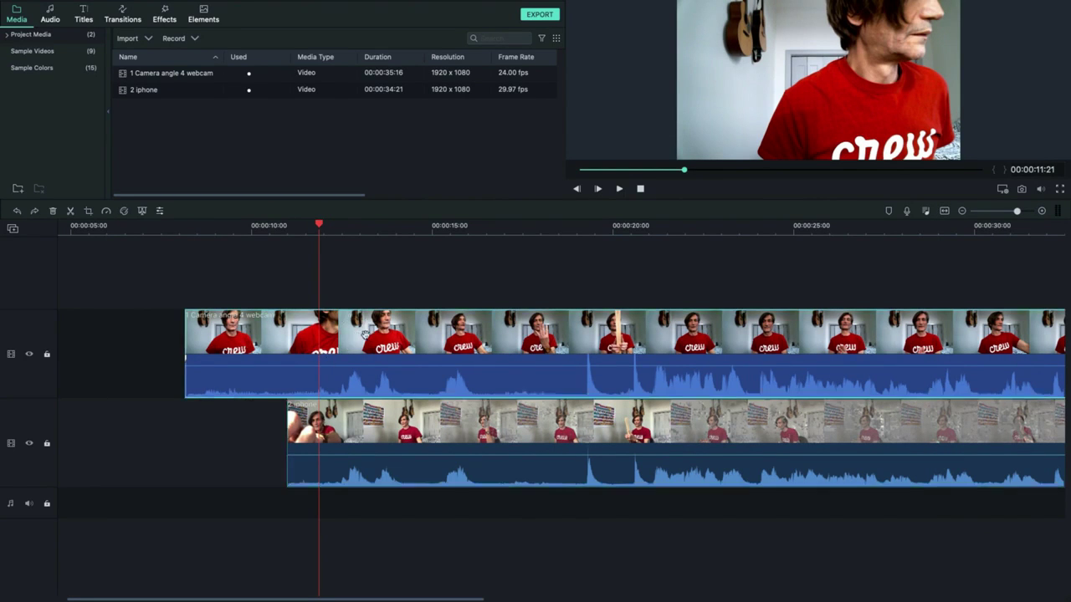
ctrl+click(375, 435)
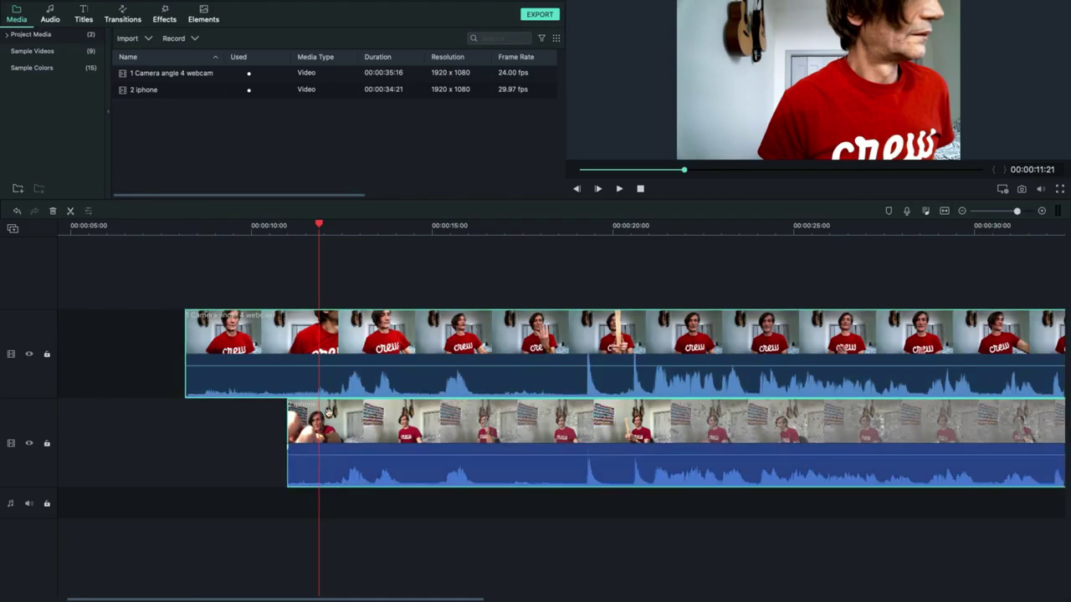
click(71, 216)
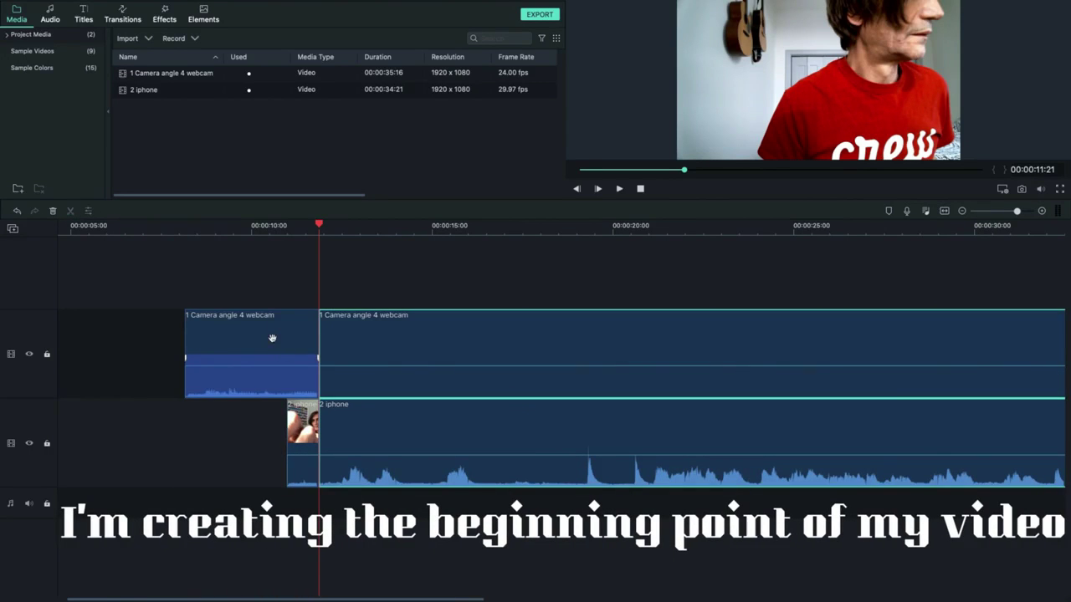
Step: Delete the short webcam and iphone pieces in front of the split point
click(272, 338)
key(Delete)
click(315, 427)
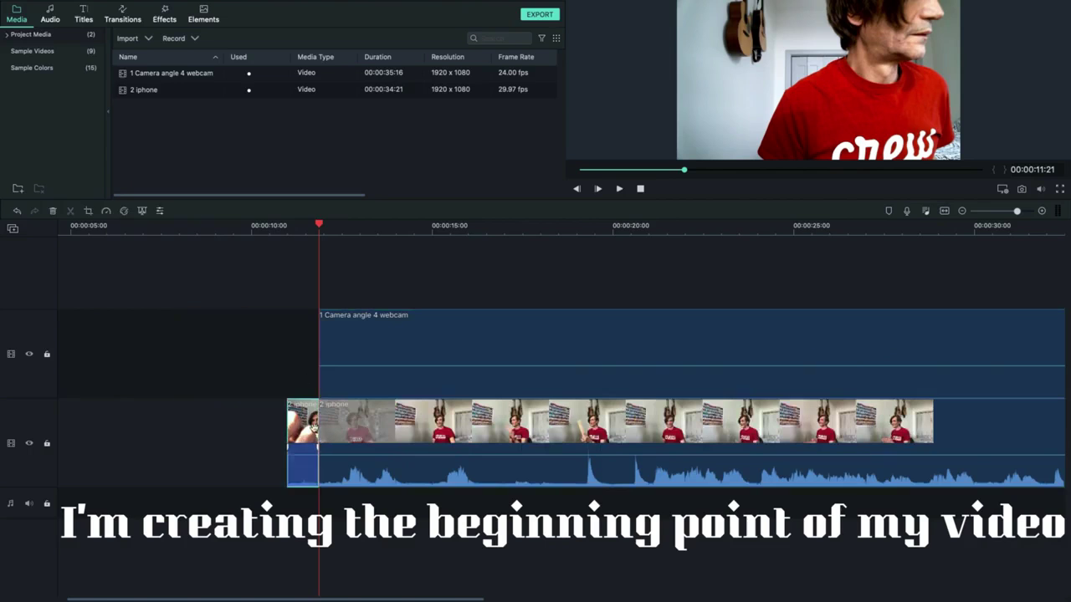
key(Delete)
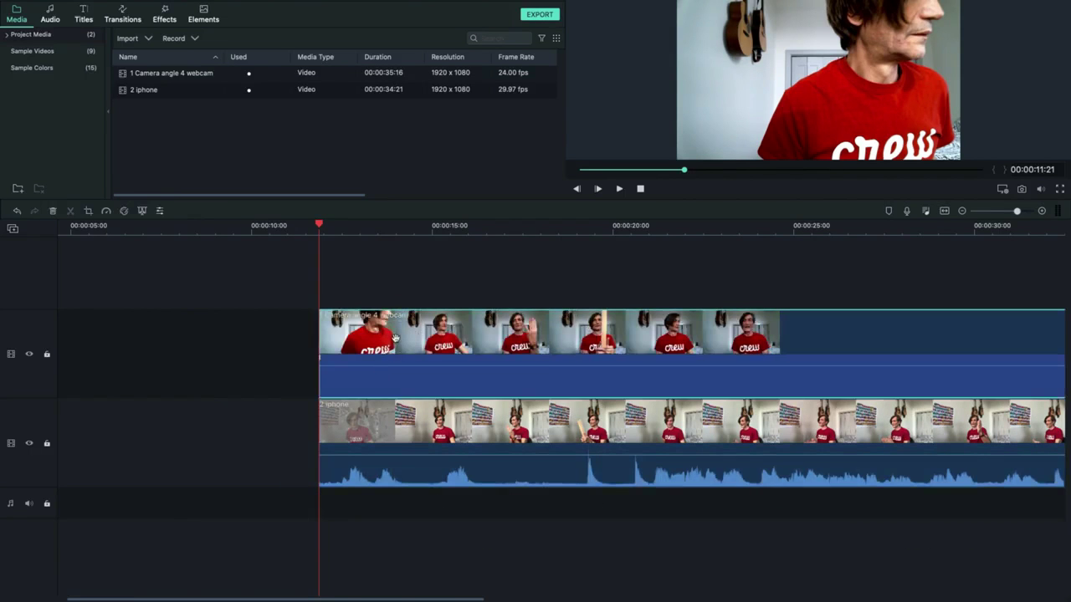
Step: Move the trimmed webcam and iphone clips together to the start of the timeline, keeping their alignment
click(404, 441)
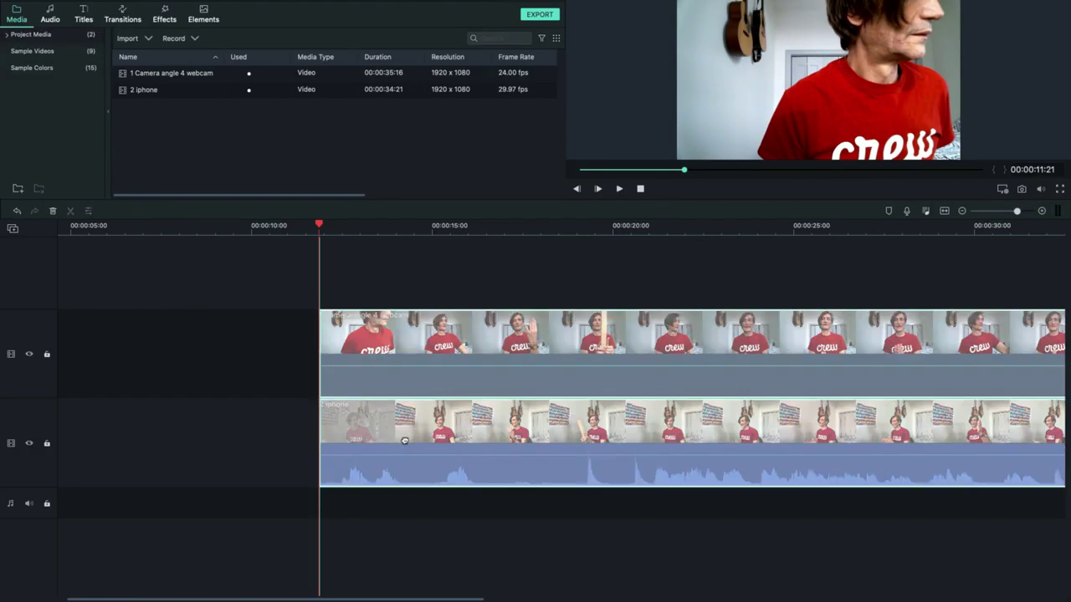
drag(364, 341, 11, 326)
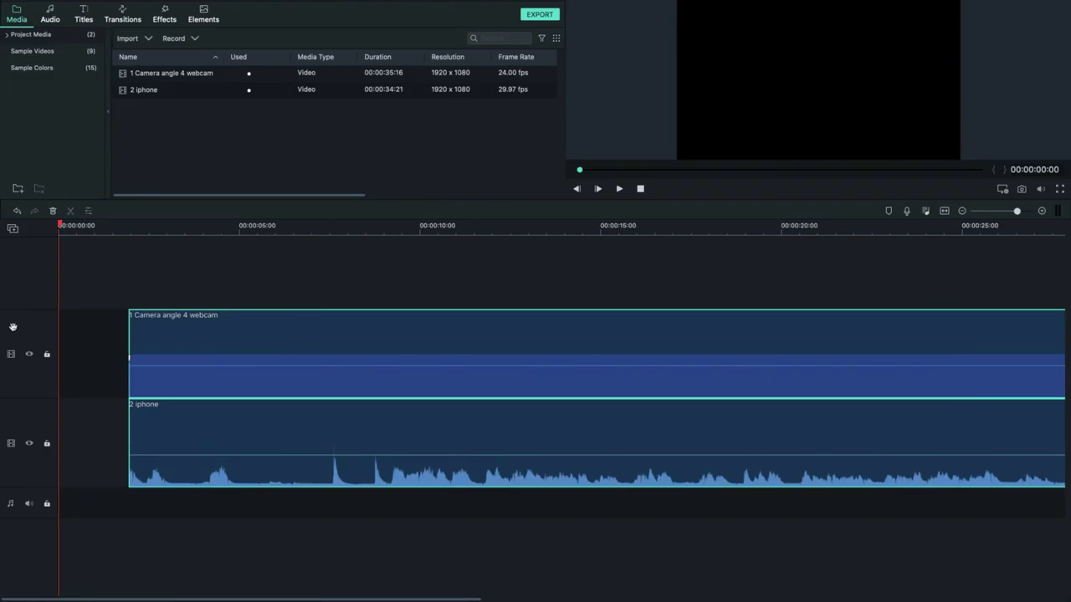
drag(264, 343, 143, 339)
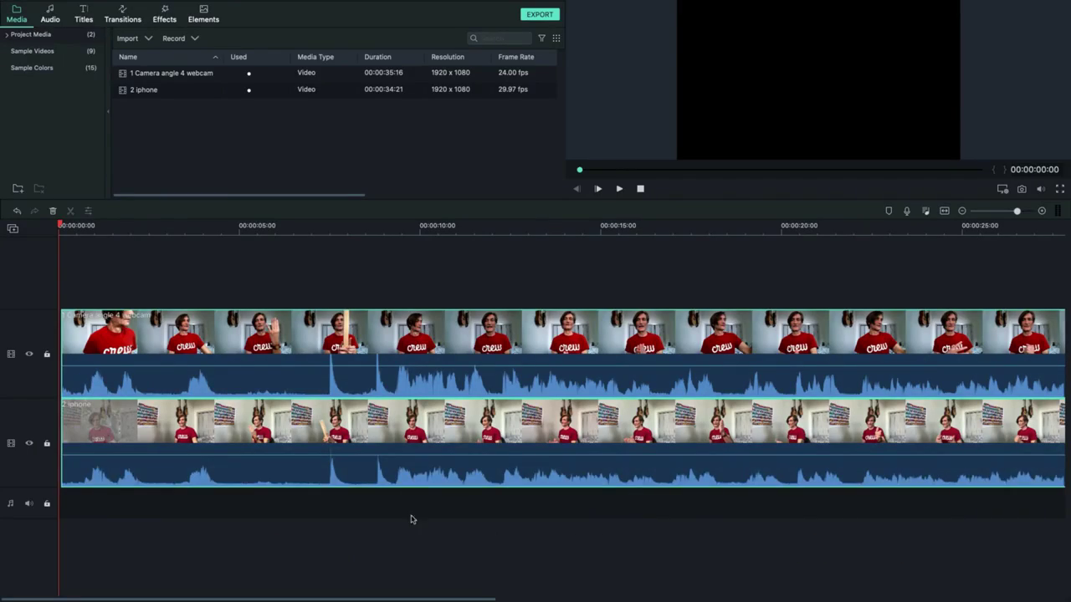
Step: Mute the audio of the iphone clip
click(425, 423)
right_click(425, 422)
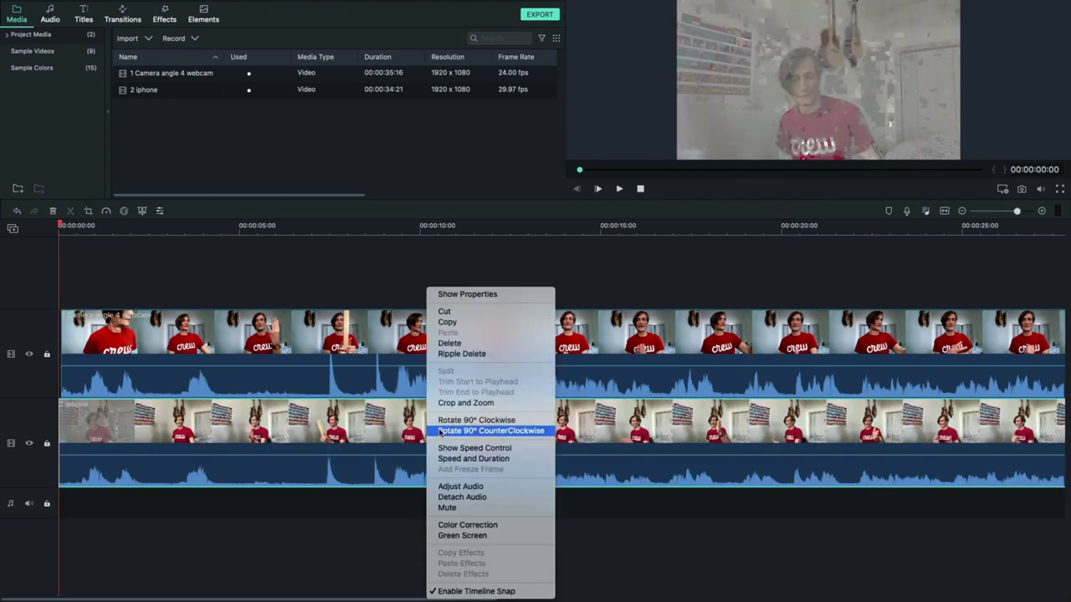
click(507, 509)
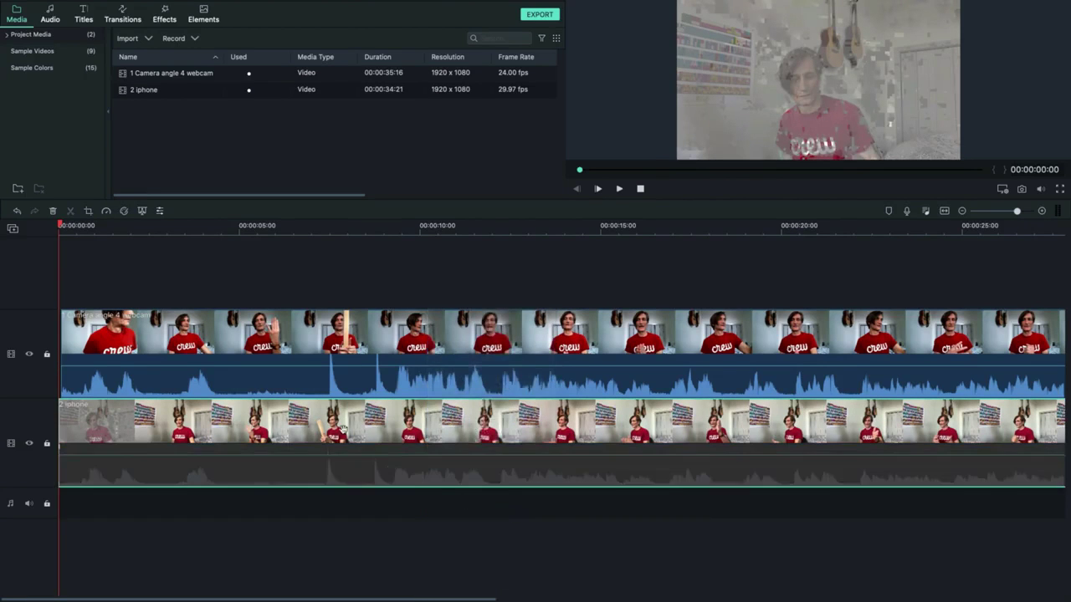
Step: Detach the audio from the webcam clip onto its own audio track
click(399, 337)
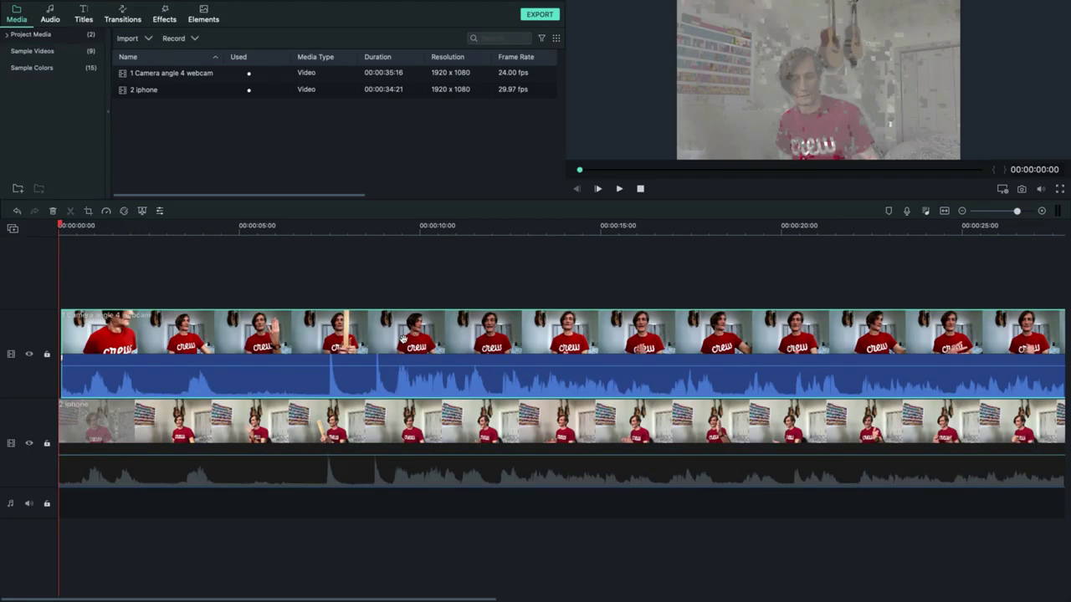
drag(403, 340, 337, 338)
drag(371, 425, 345, 426)
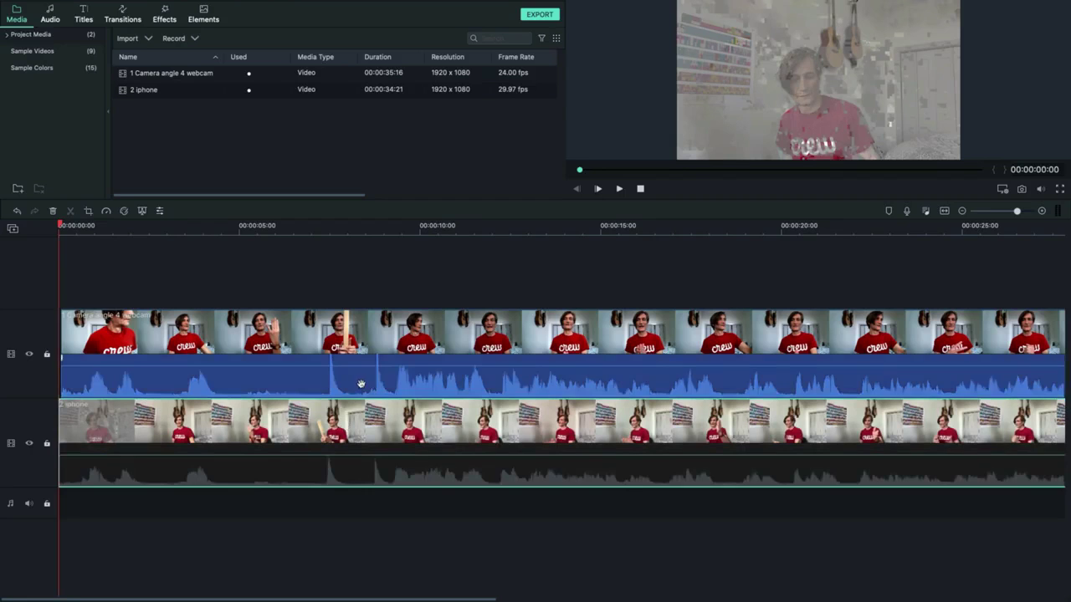
click(450, 349)
right_click(423, 334)
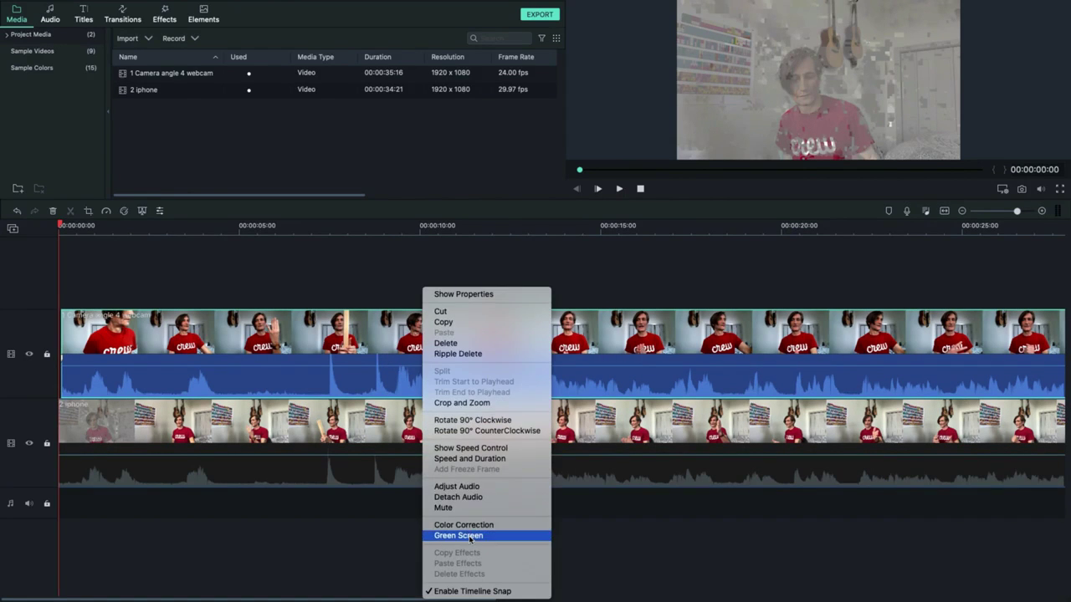
click(466, 498)
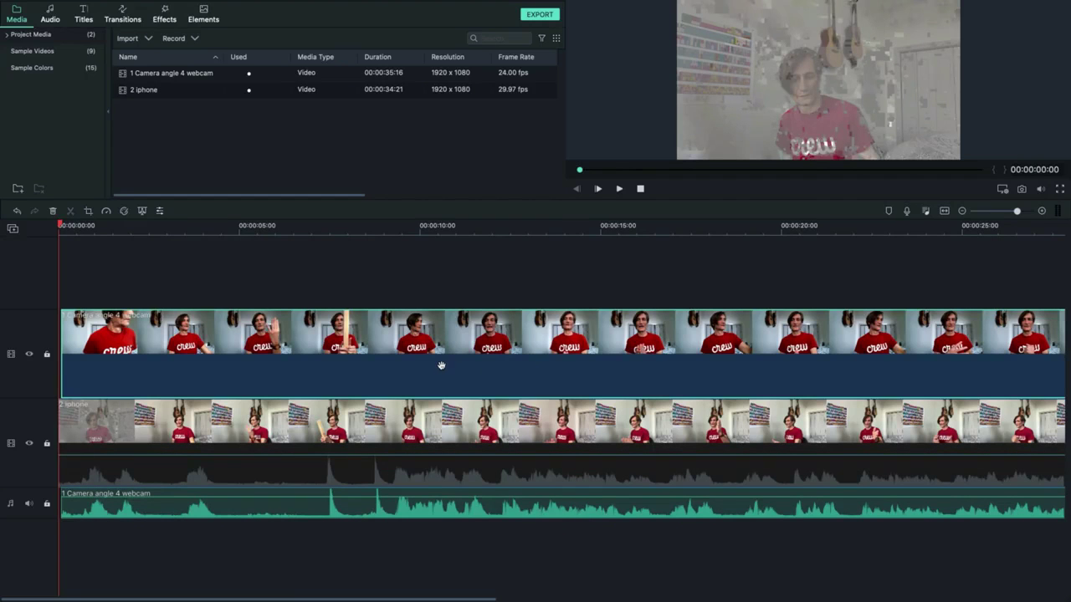
Step: Look through the webcam clip between about 14 and 21 seconds for a camera cut point, stopping at 00:00:20:22
click(505, 227)
click(567, 228)
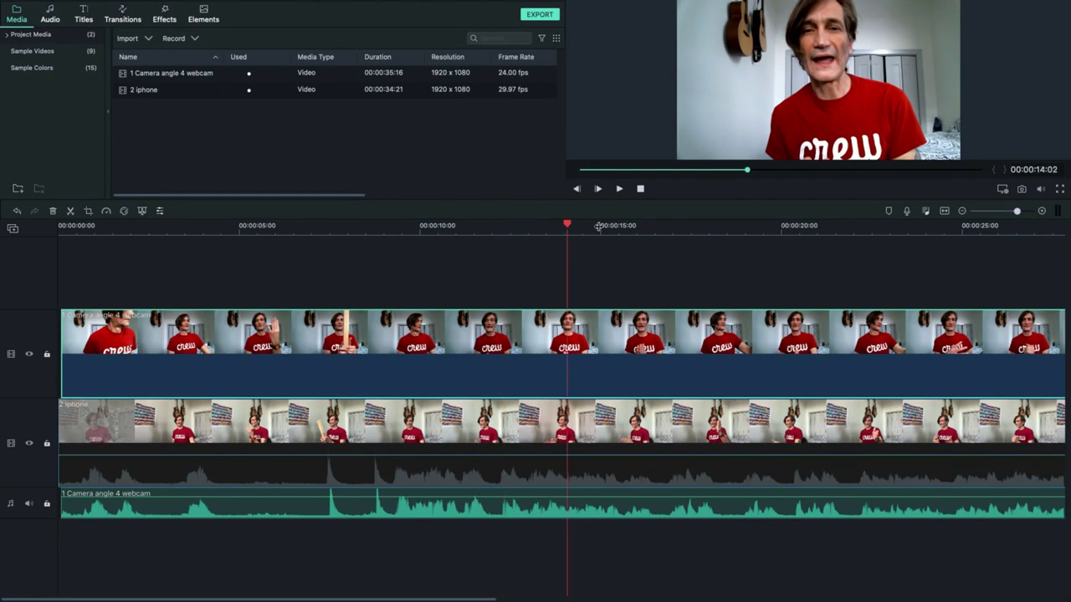
click(731, 227)
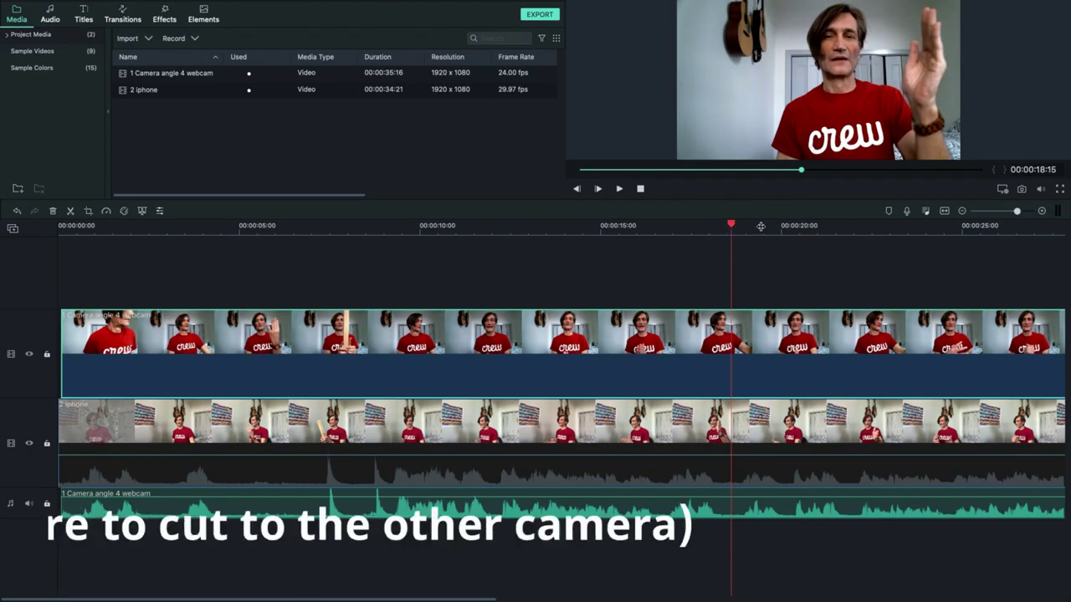
drag(732, 226, 785, 226)
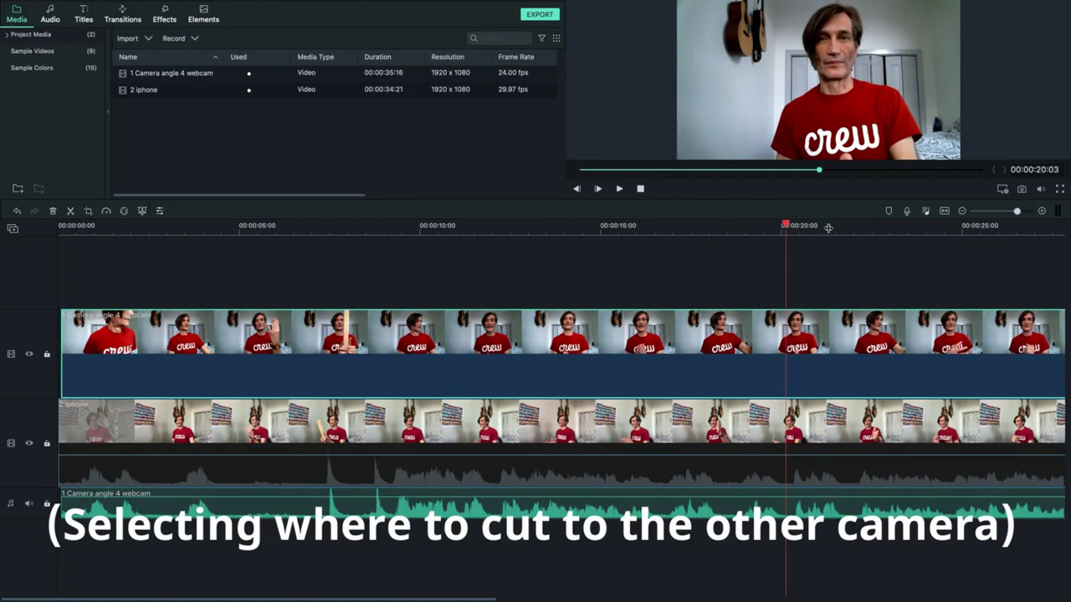
click(827, 227)
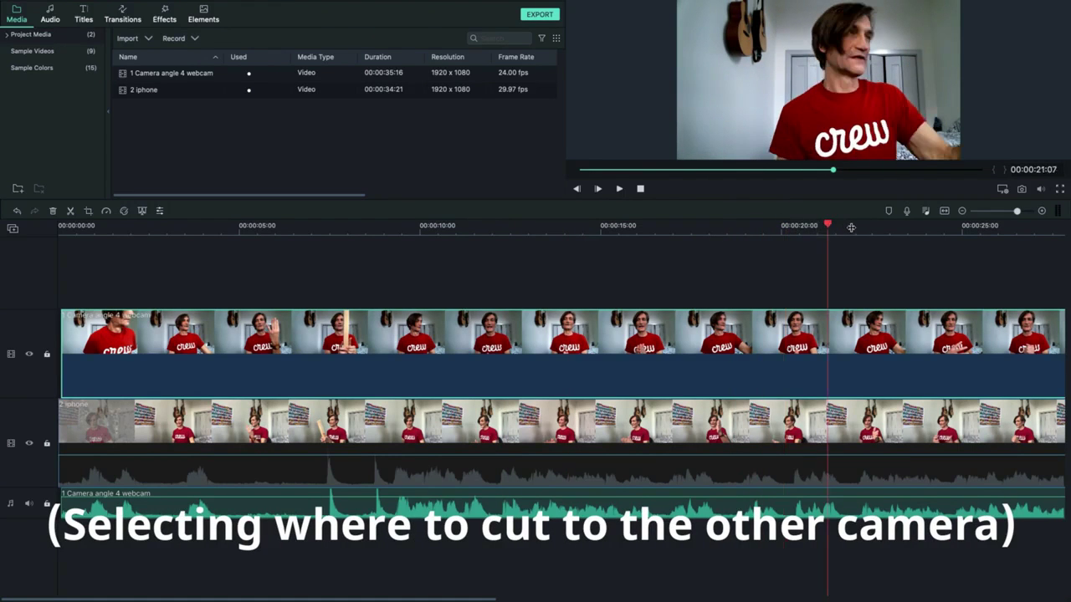
click(815, 224)
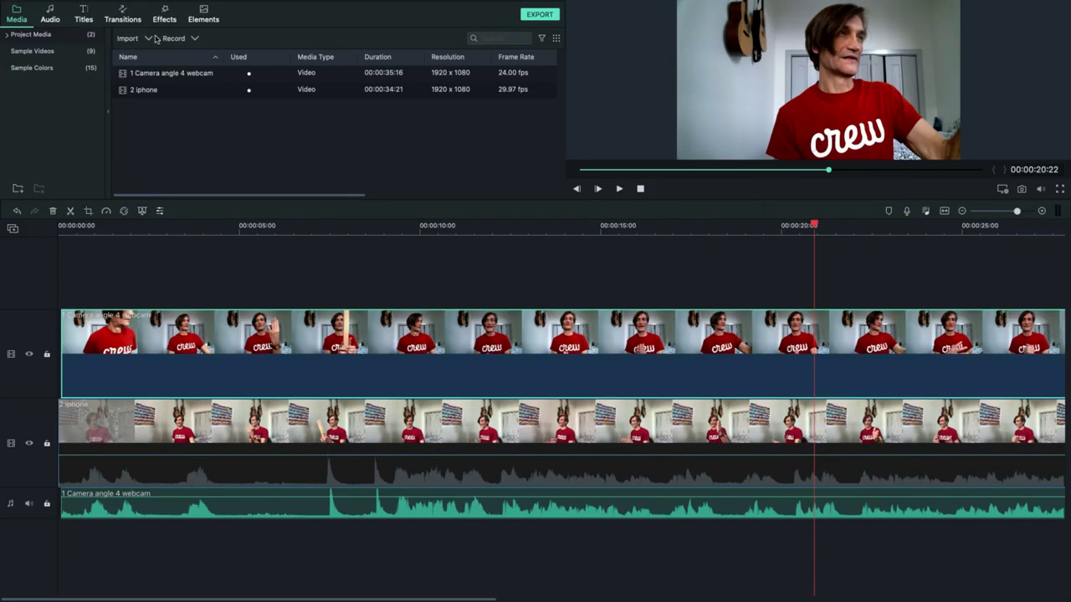
Step: Set the preview playback quality to Low Quality (1/8)
click(220, 7)
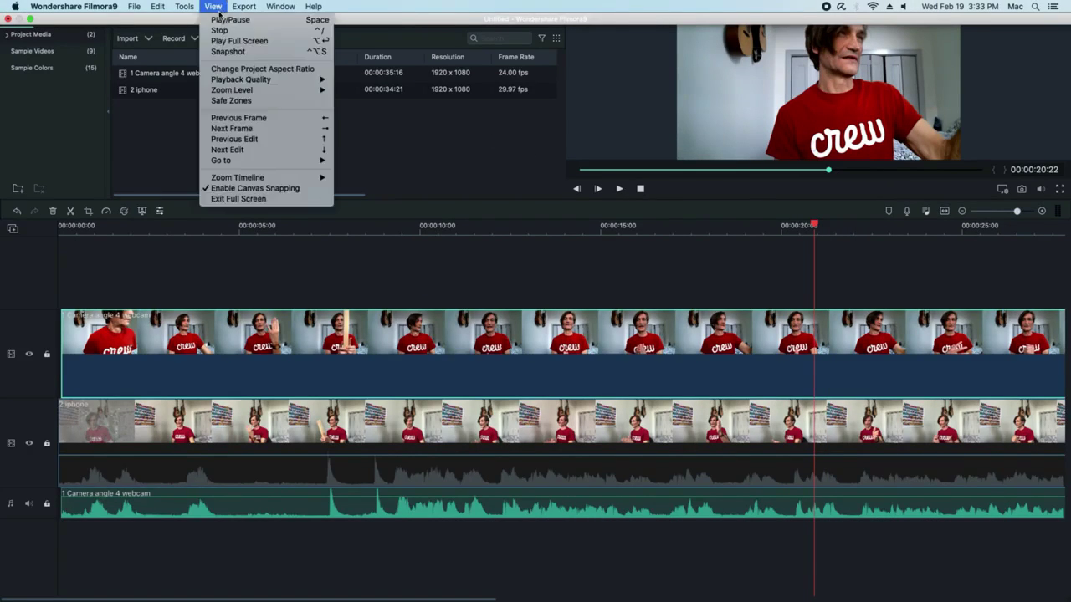
mouse_move(250, 81)
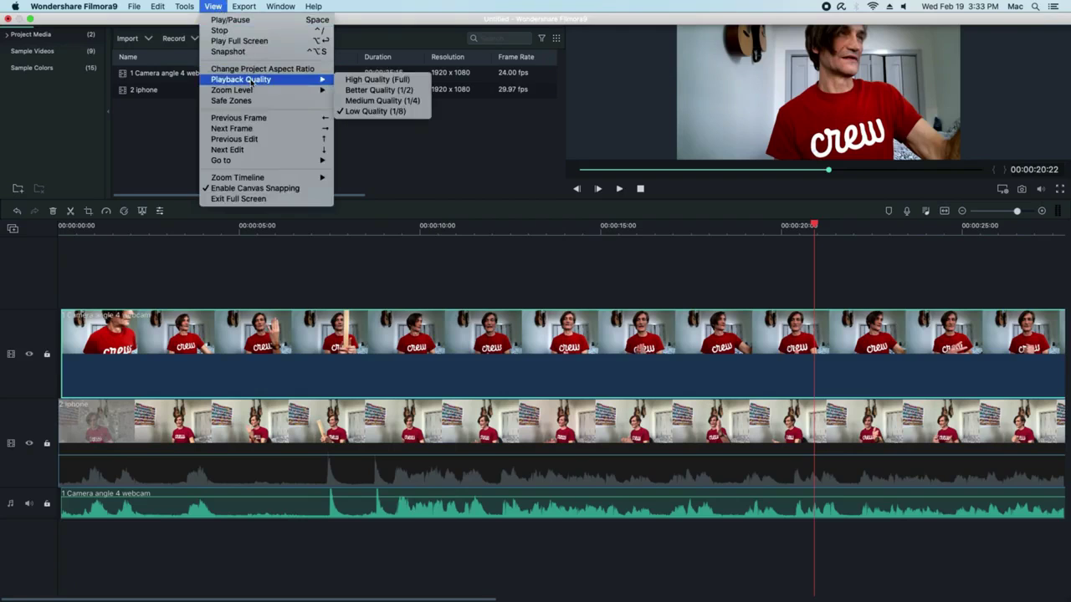
click(373, 111)
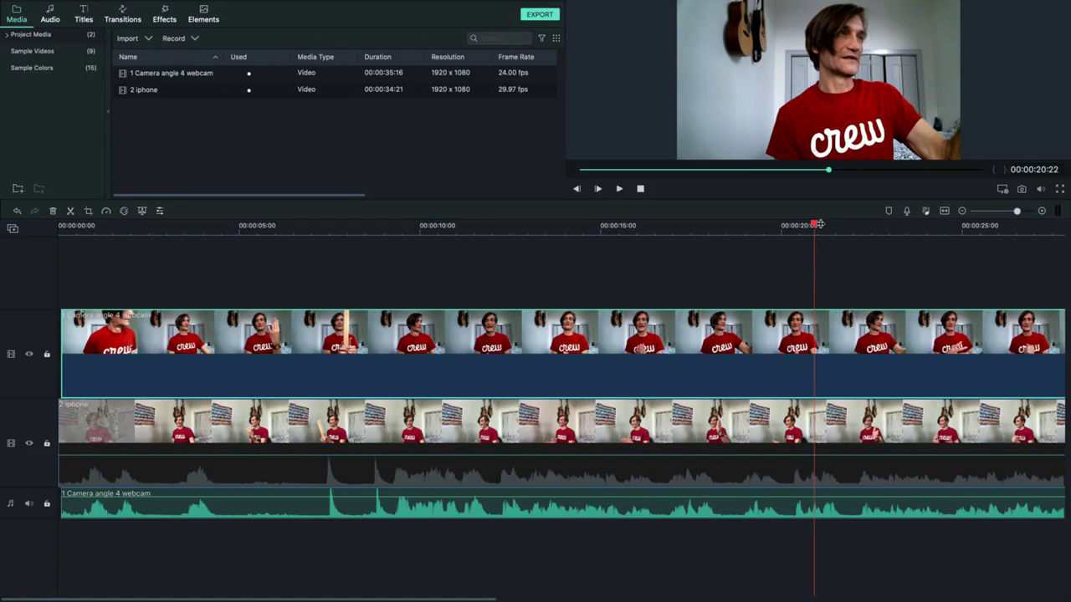
Step: Play a short stretch from 00:00:20:22 and place the playhead at 00:00:21:21 as the camera cut point
click(620, 190)
click(620, 190)
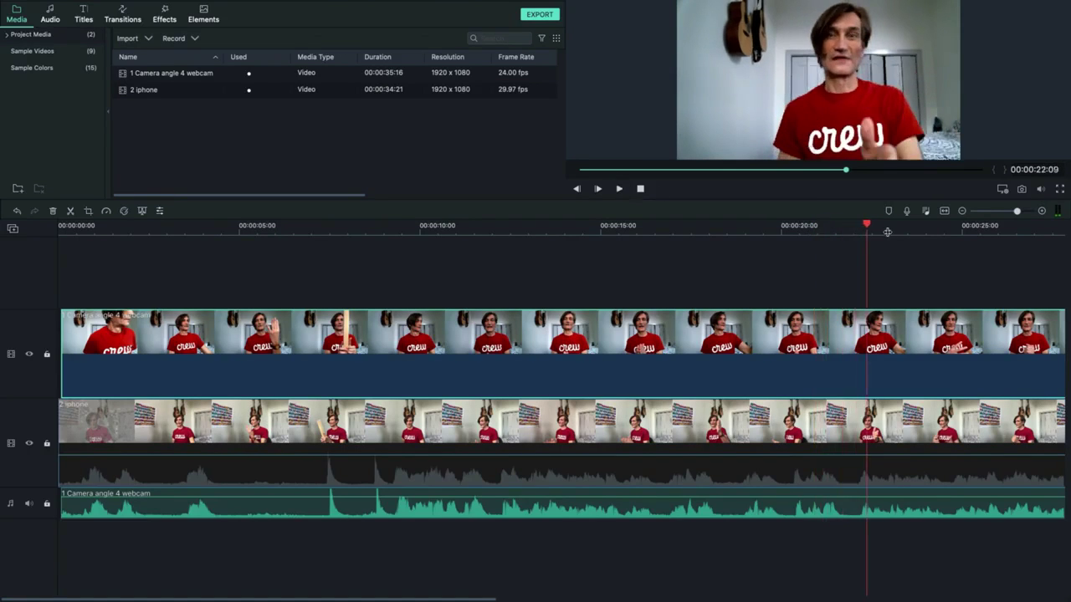
click(848, 226)
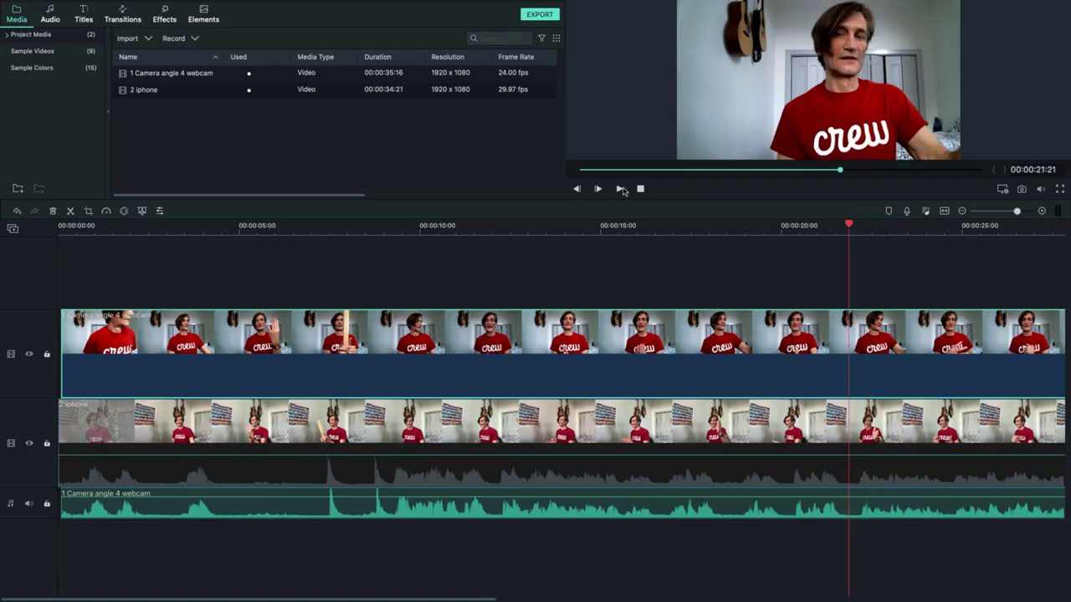
Step: Play around the 19 to 23 second stretch to find the cut point and split the webcam clip at 00:00:20:13
click(621, 190)
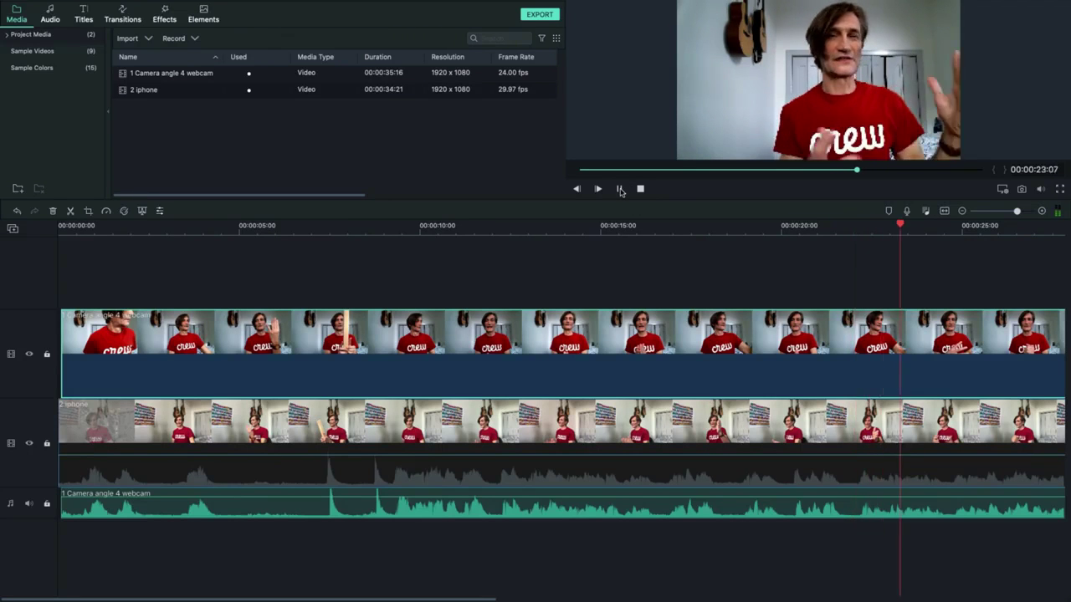
click(619, 190)
click(767, 228)
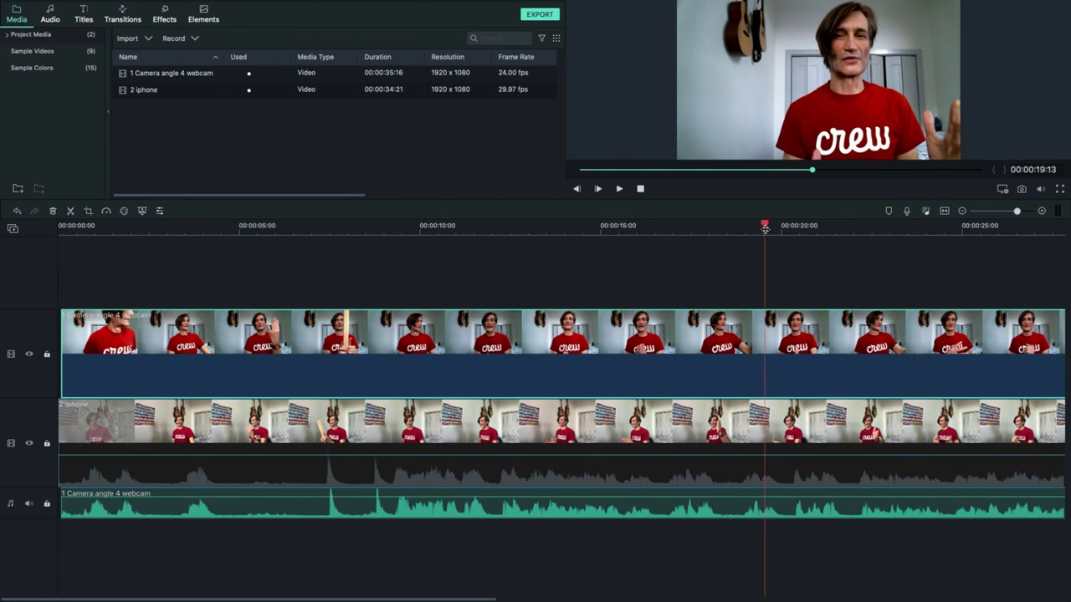
click(620, 190)
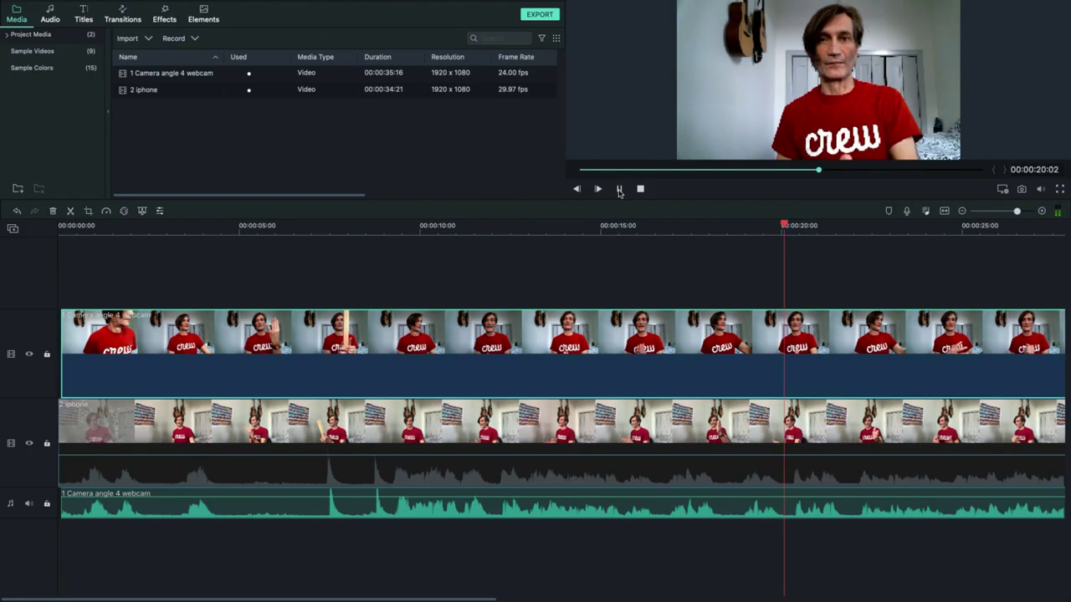
click(619, 189)
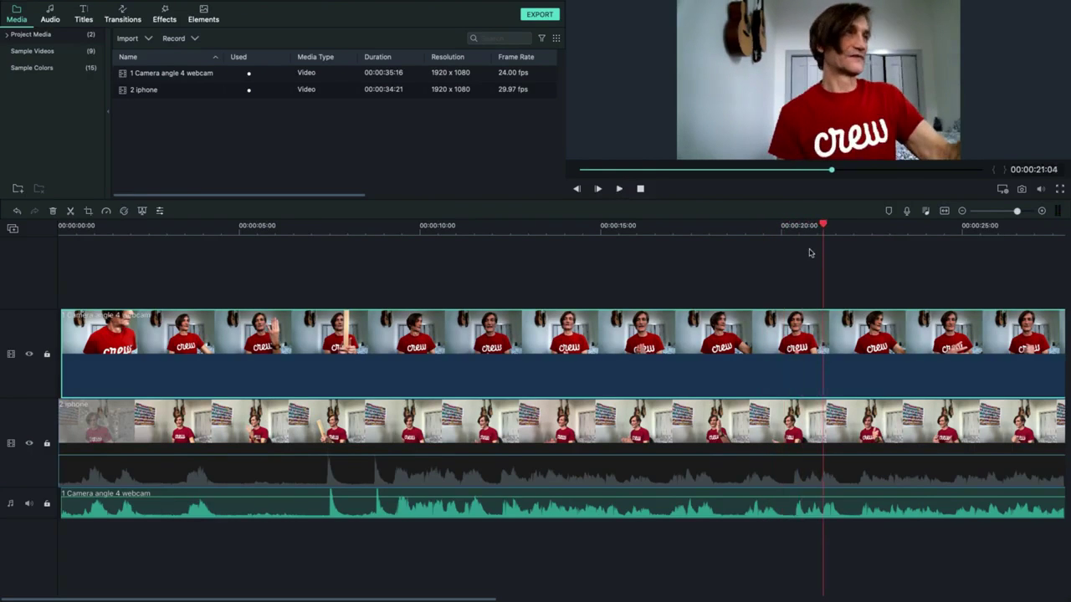
click(801, 228)
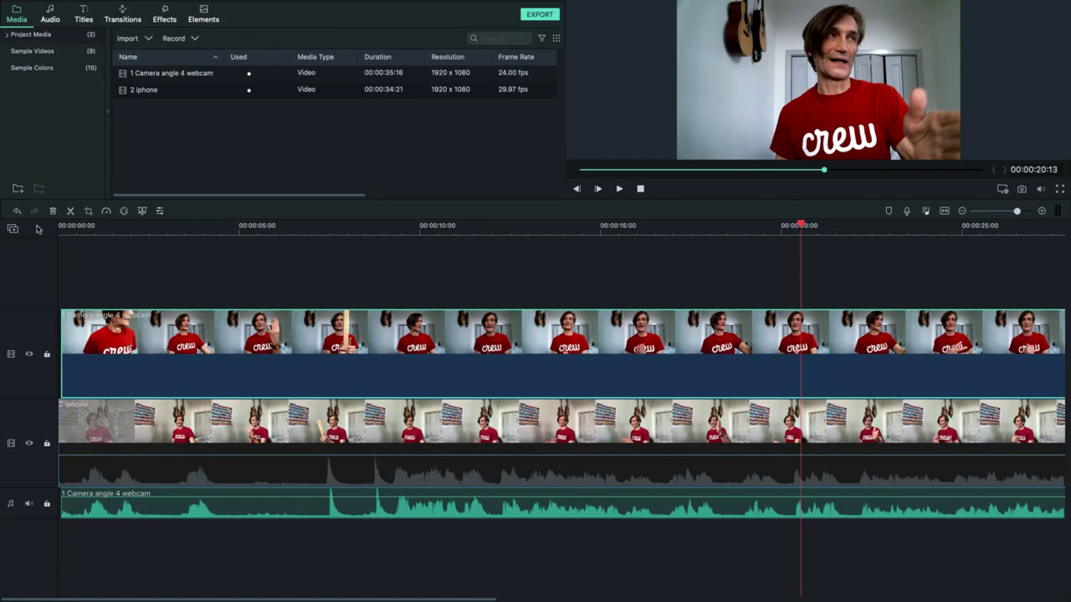
click(70, 211)
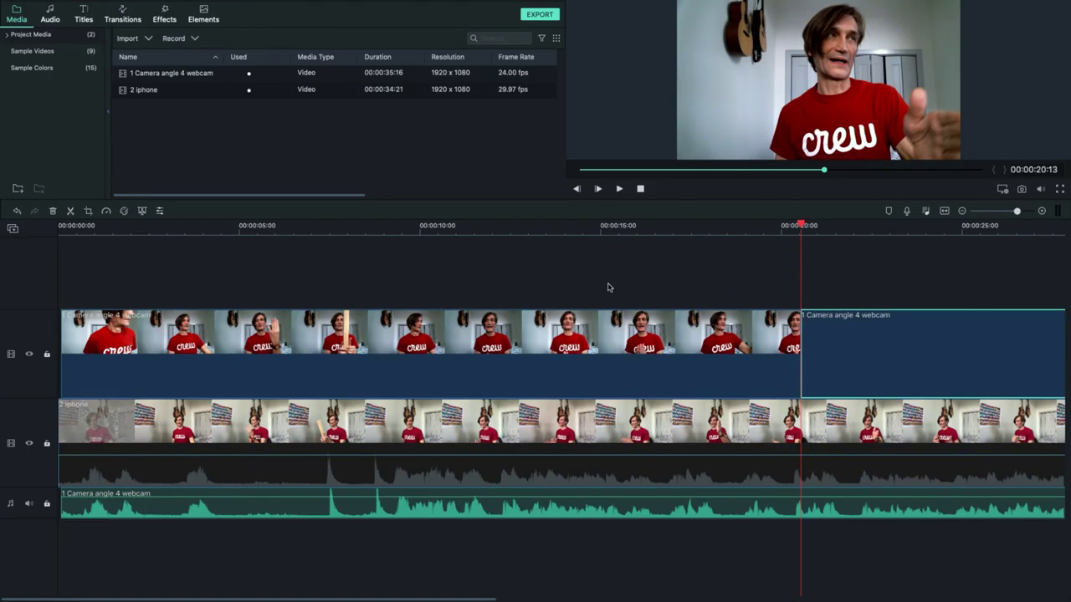
Step: Split the webcam clip again at 00:00:22:19 and delete the piece between 00:00:20:13 and 00:00:22:19, leaving the gap
click(619, 189)
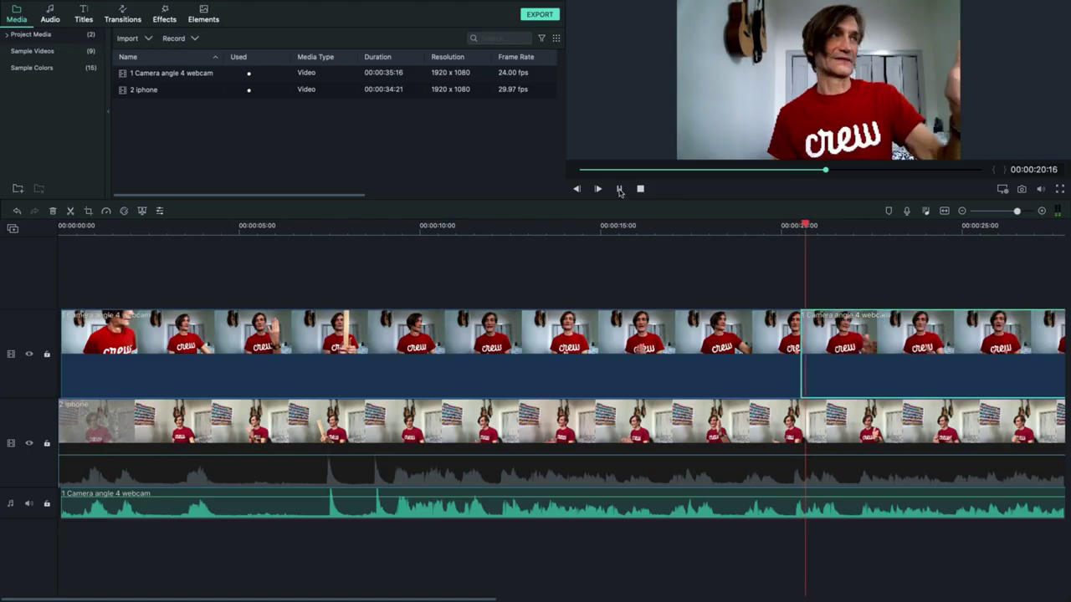
click(619, 189)
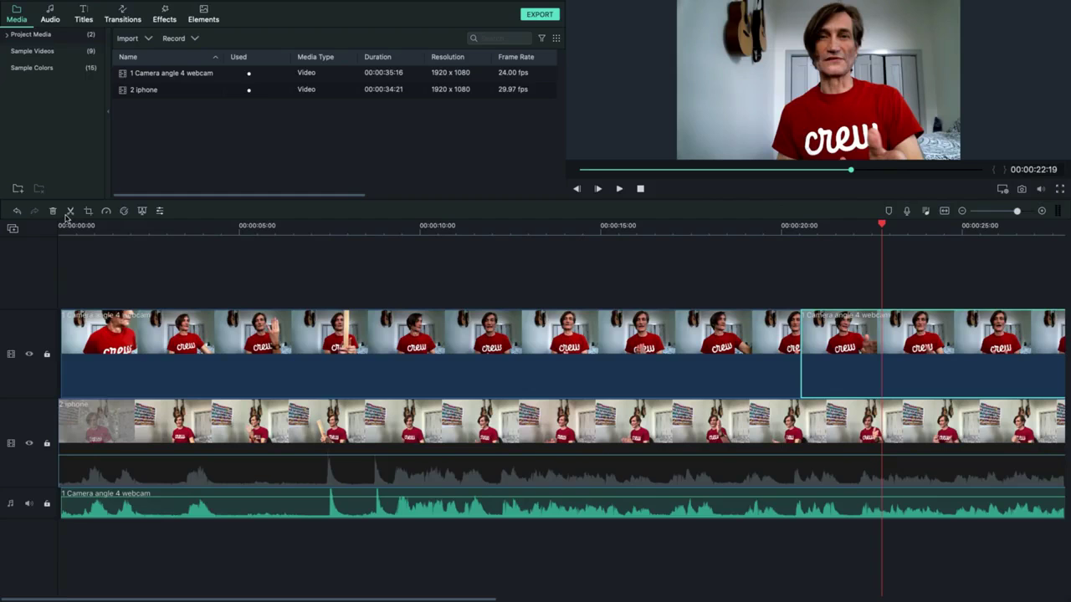
click(70, 212)
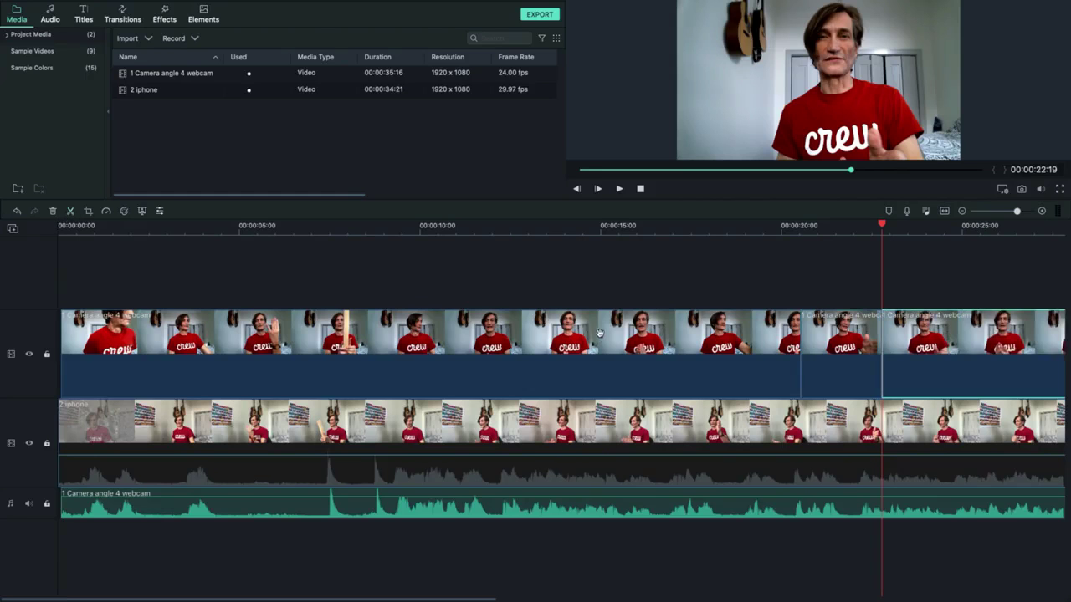
click(855, 333)
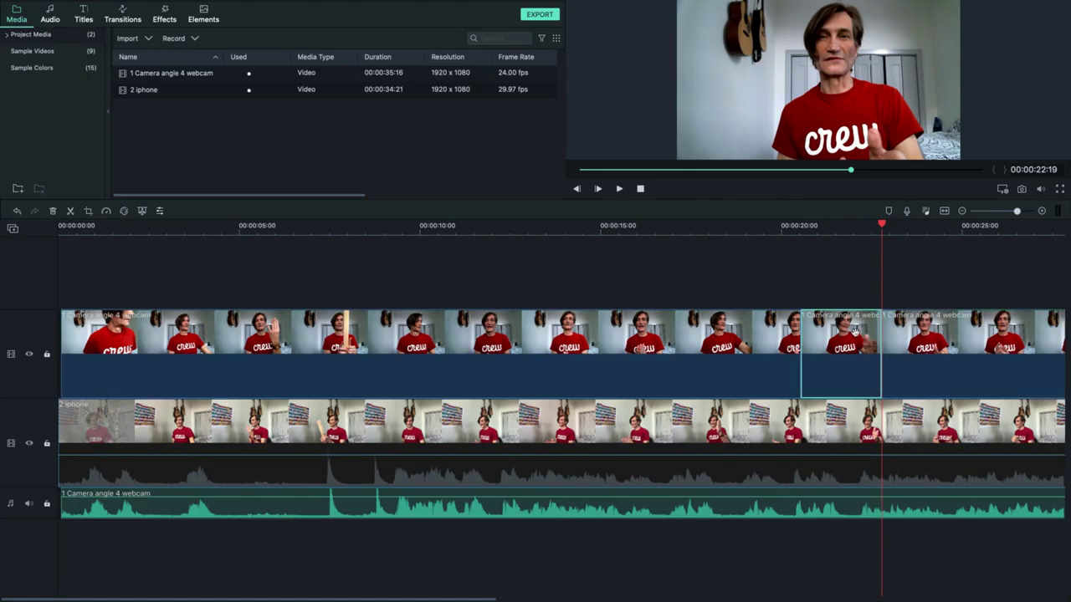
key(Delete)
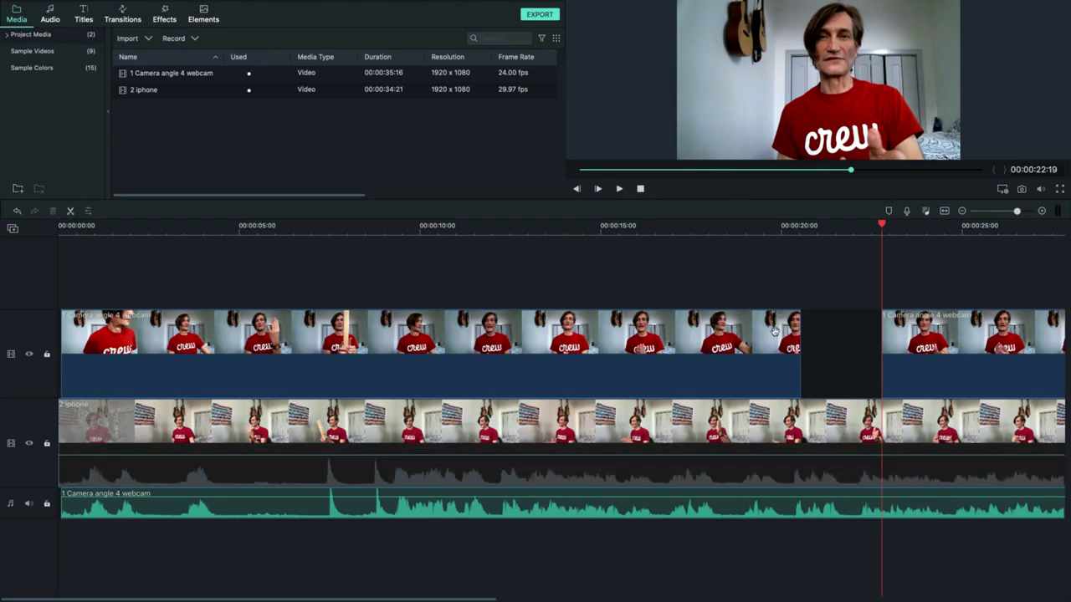
Step: Adjust the system sound volume and play the timeline from 00:00:15:11 to about 00:00:24:12 to review the camera switch
mouse_move(960, 4)
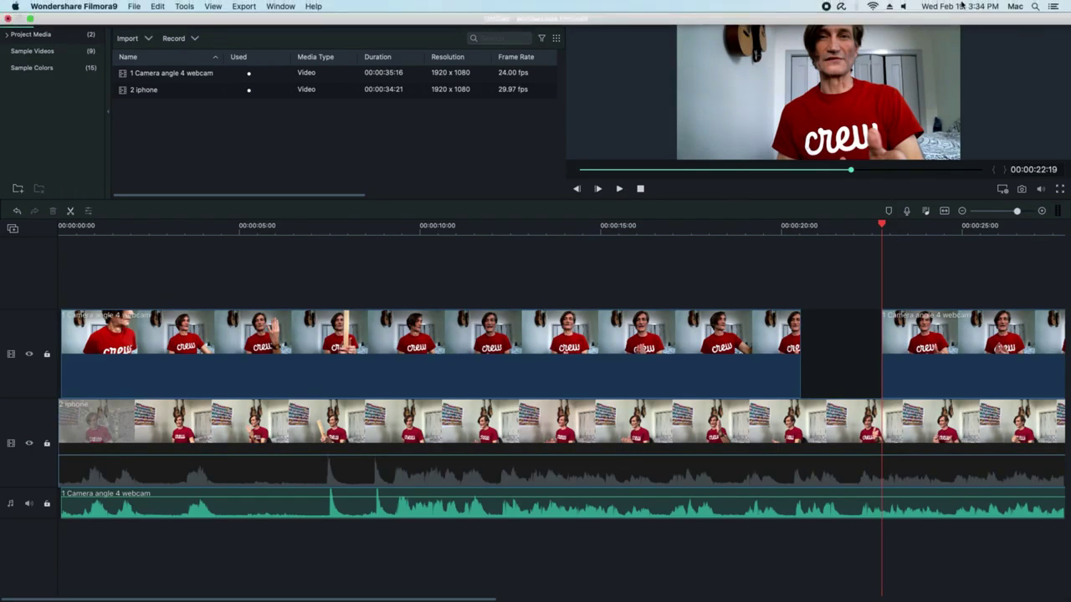
click(906, 8)
click(956, 31)
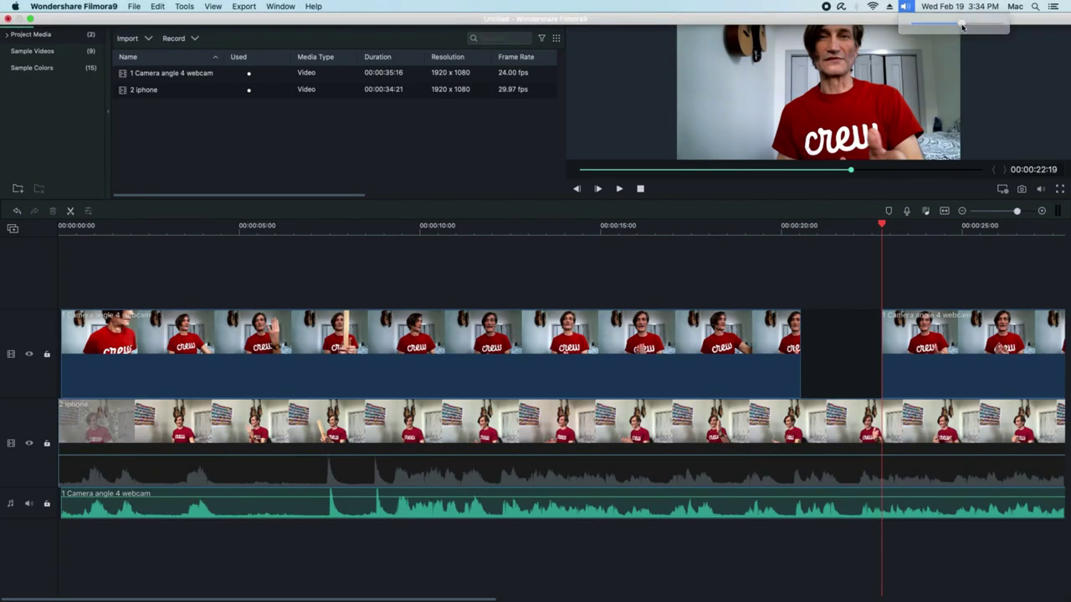
click(618, 226)
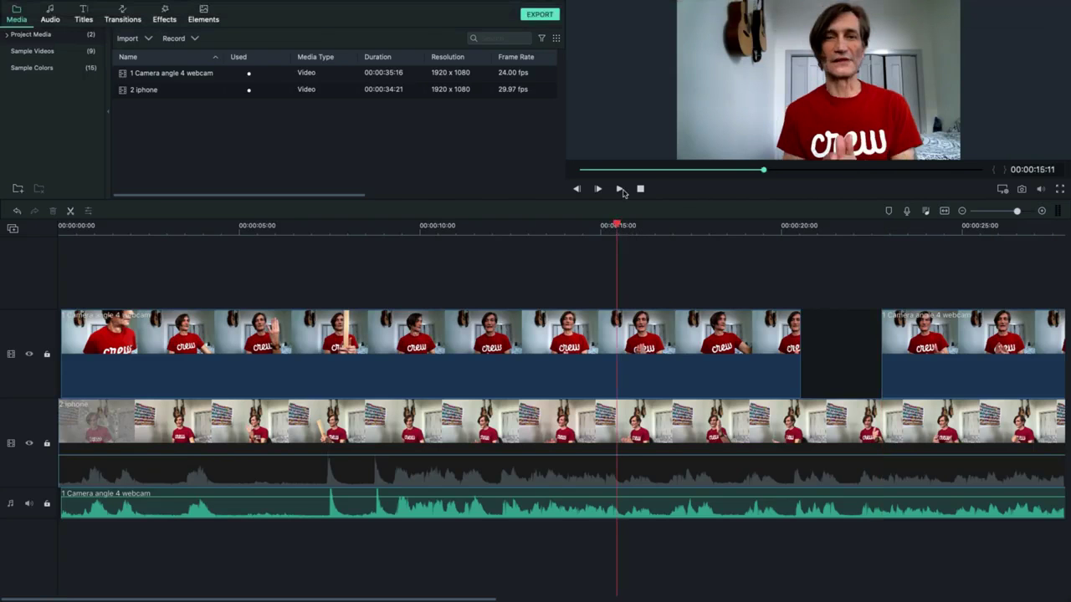
click(619, 188)
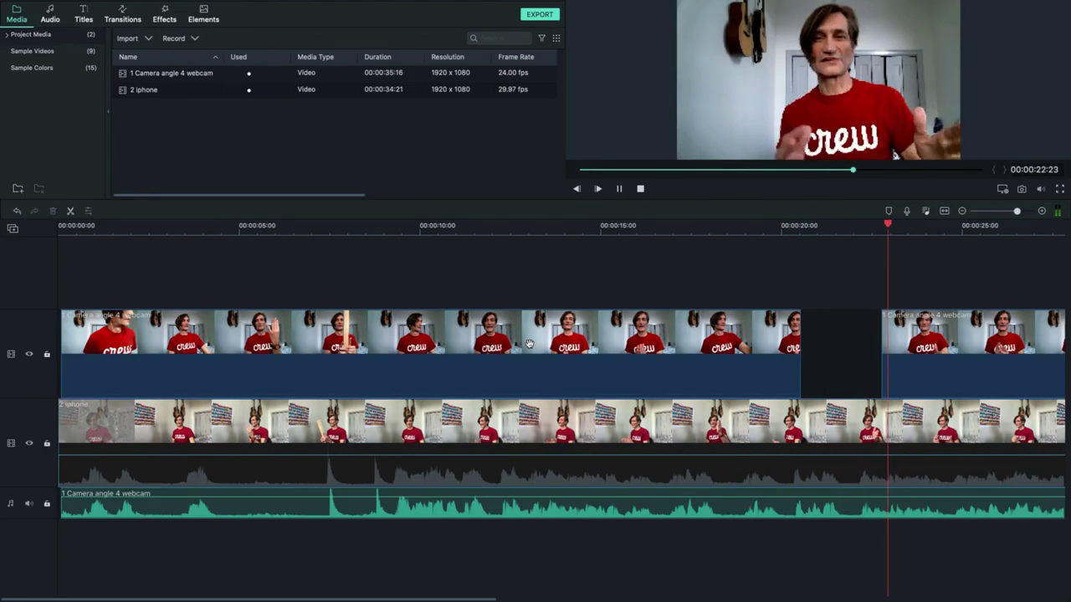
click(619, 188)
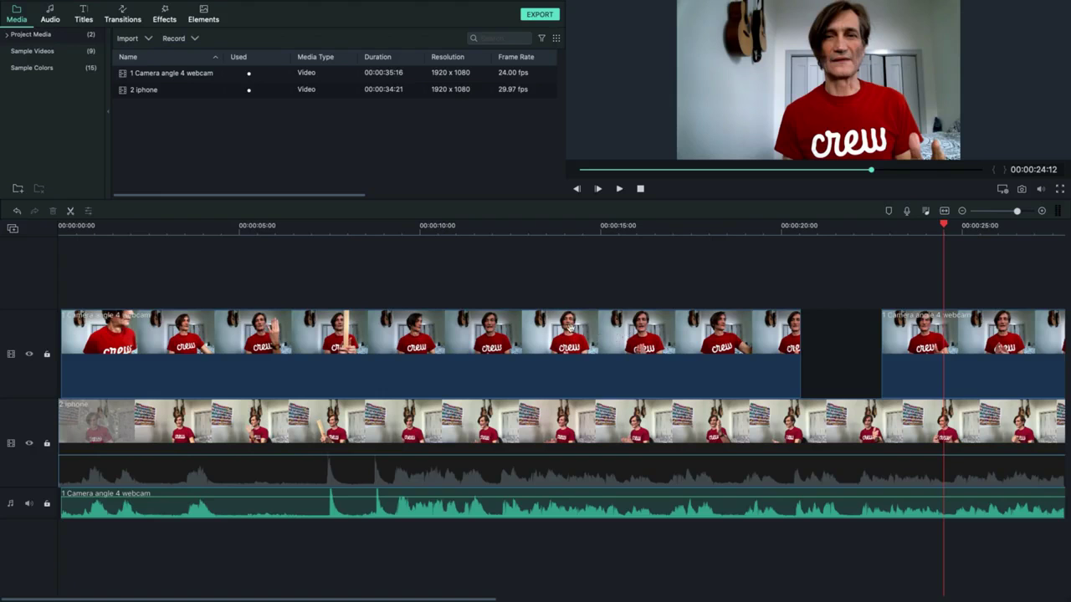
Step: Play from 00:00:14:05 to find an earlier camera switch and split the first webcam piece at 00:00:16:23
click(572, 225)
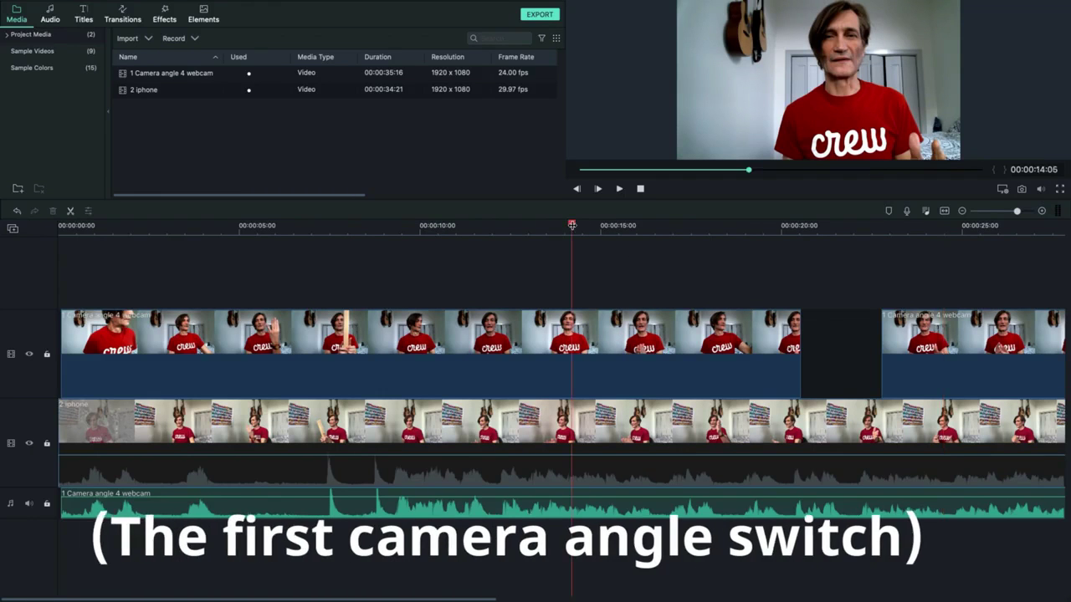
click(619, 190)
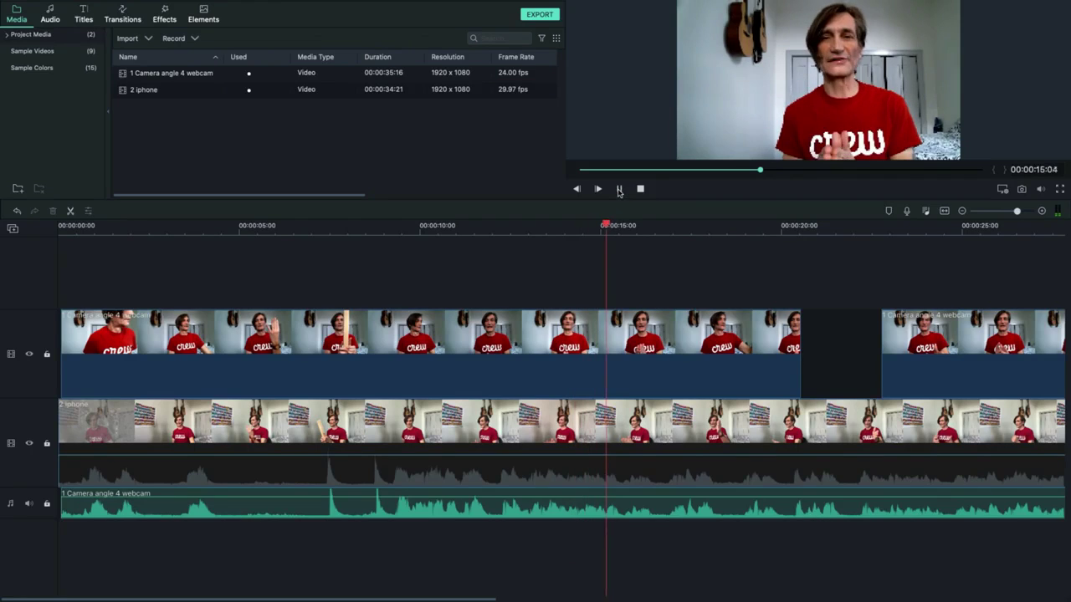
click(619, 189)
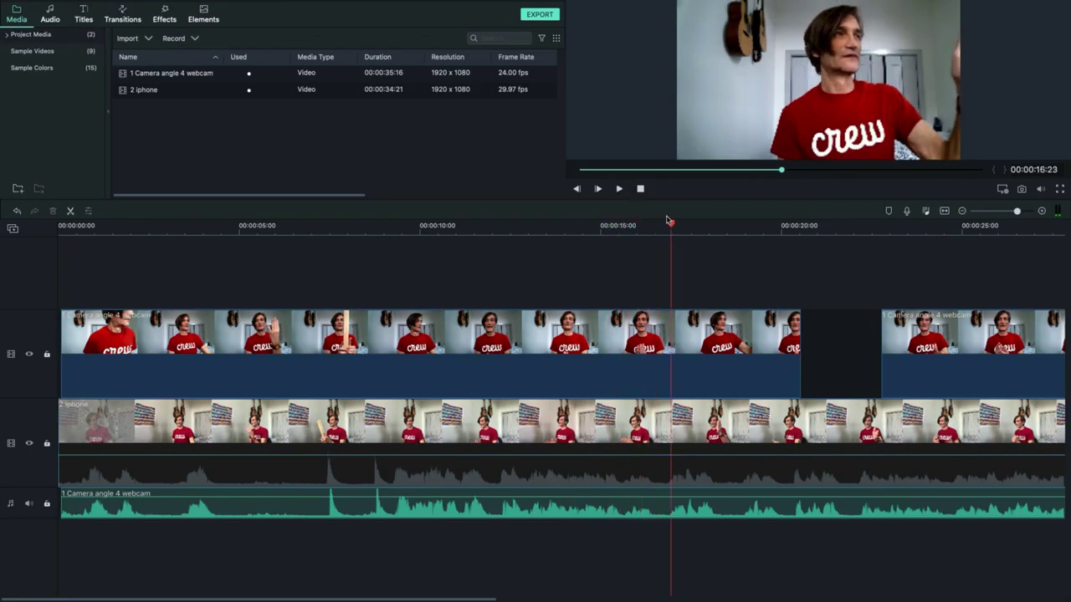
click(679, 323)
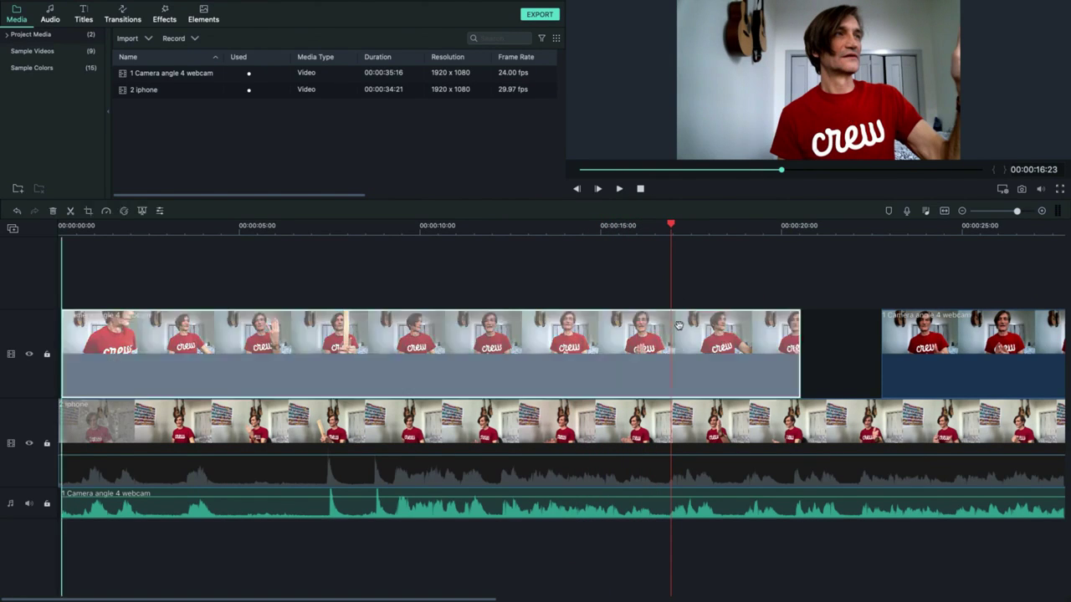
click(71, 212)
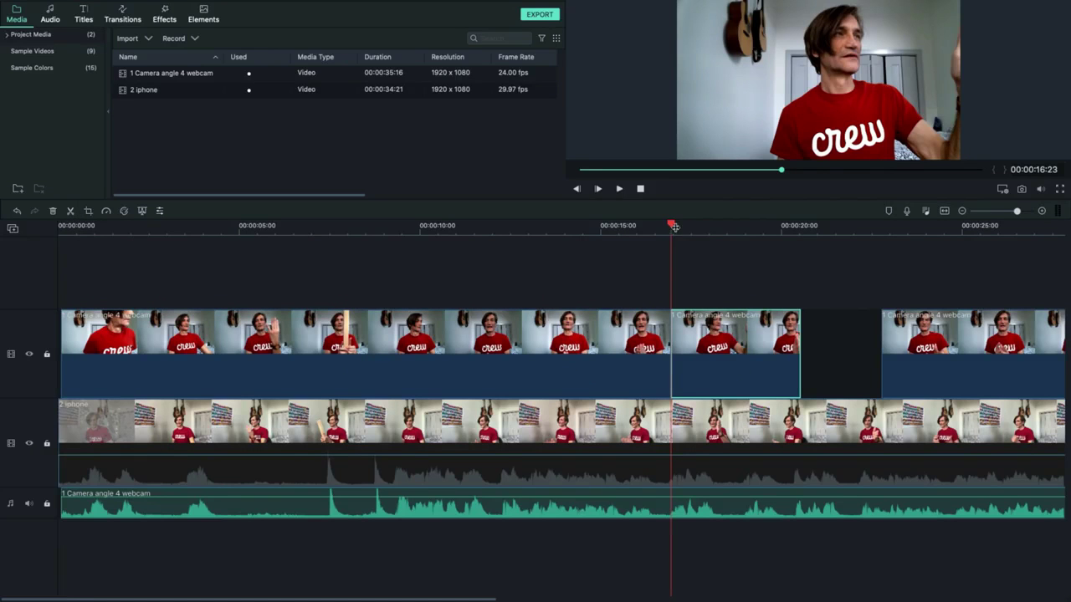
Step: Split the webcam clip at 00:00:19:07 and delete the piece between 00:00:16:23 and 00:00:19:07, leaving the gap
click(618, 190)
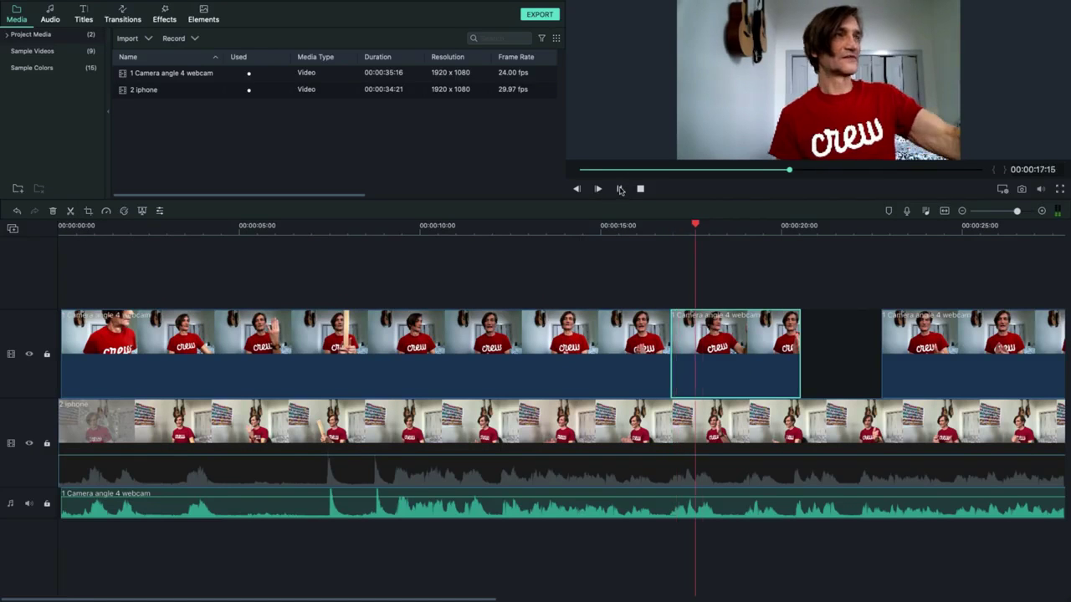
click(620, 190)
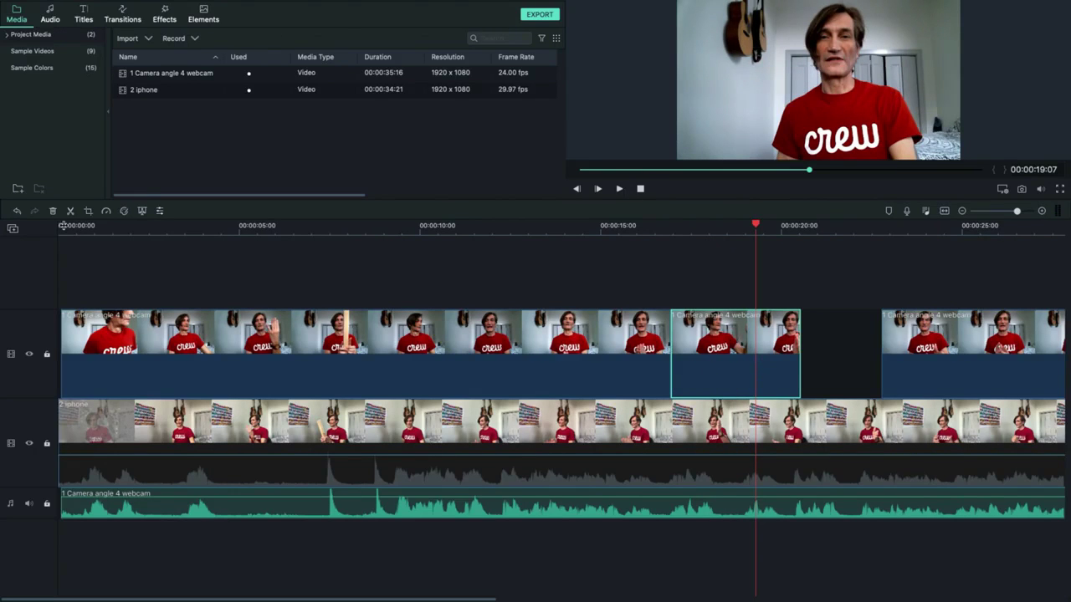
key(ctrl+b)
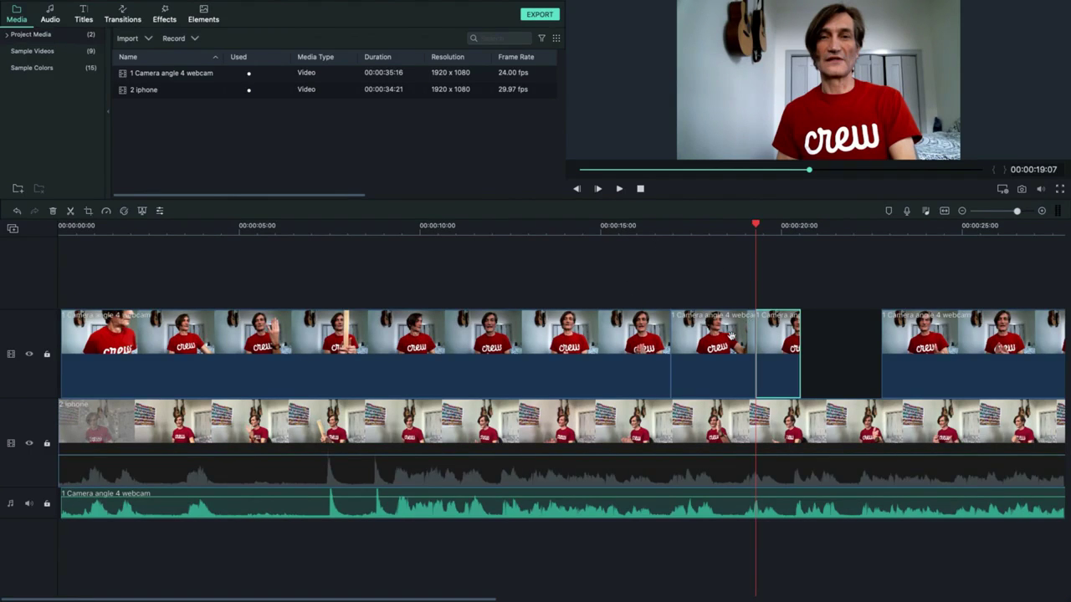
click(730, 335)
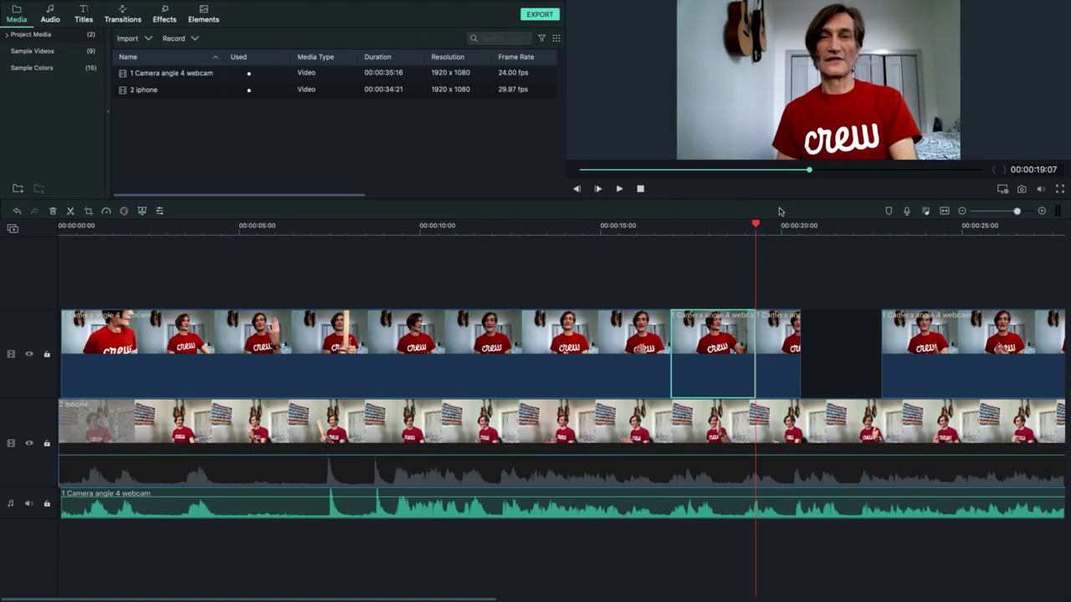
key(Delete)
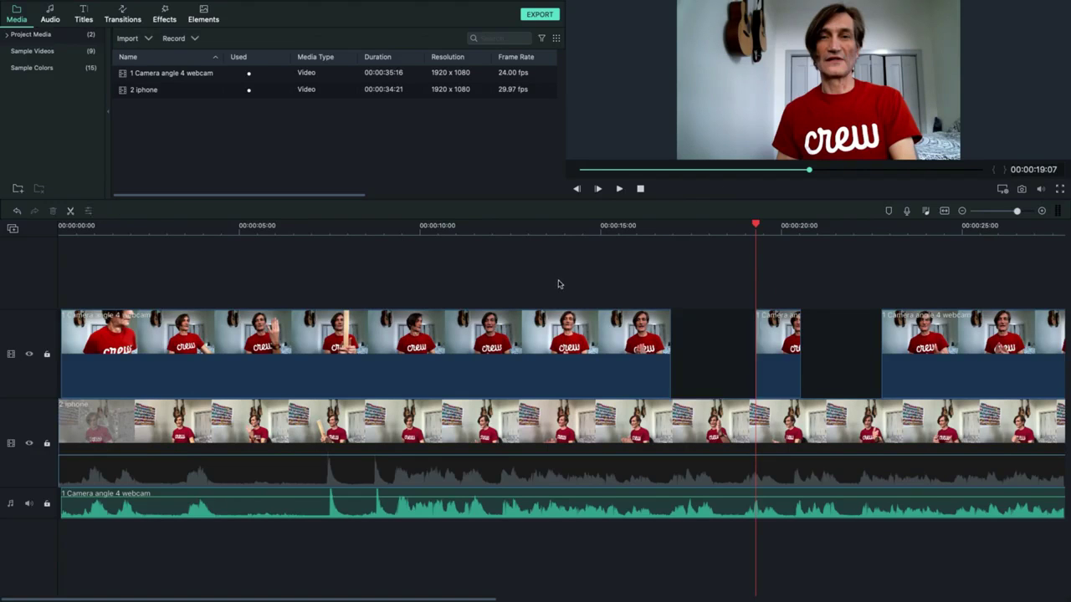
Step: Play the timeline from 00:00:14:09 to about 00:00:25:04 to review both camera angle switches
click(577, 229)
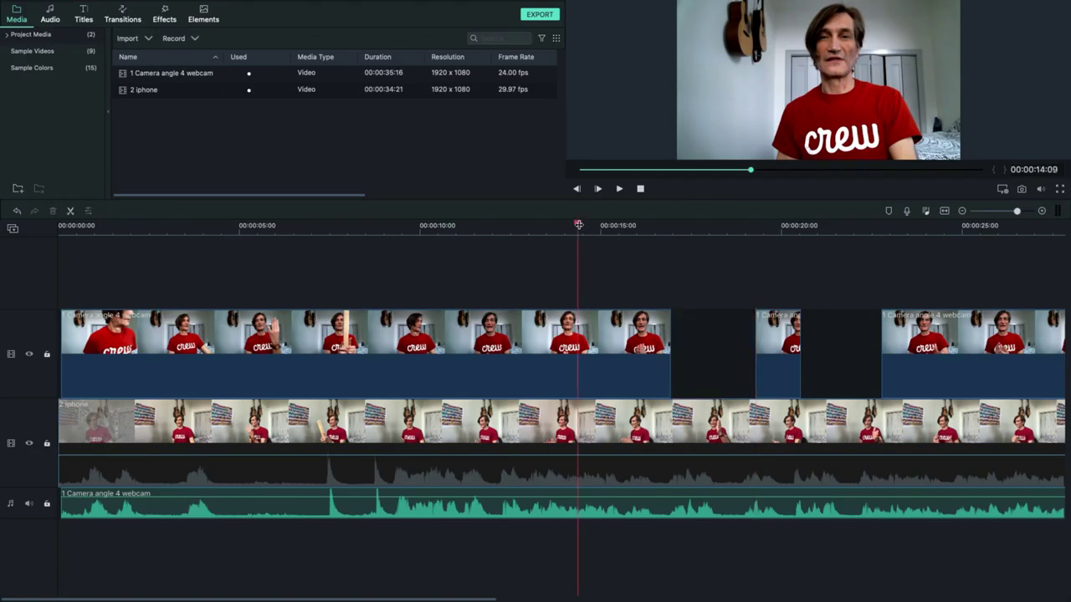
click(619, 189)
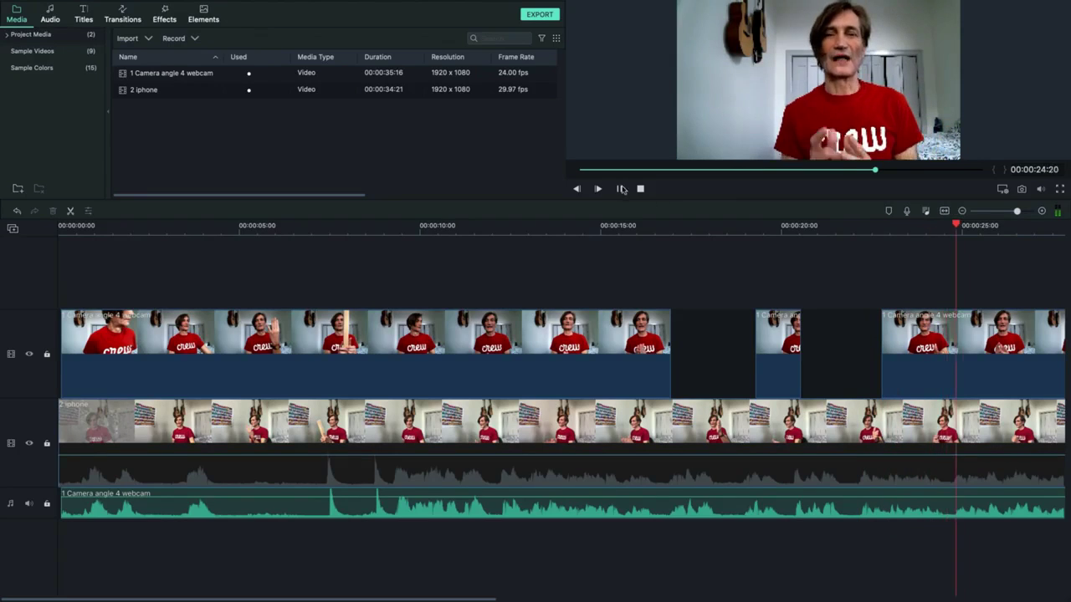
key(space)
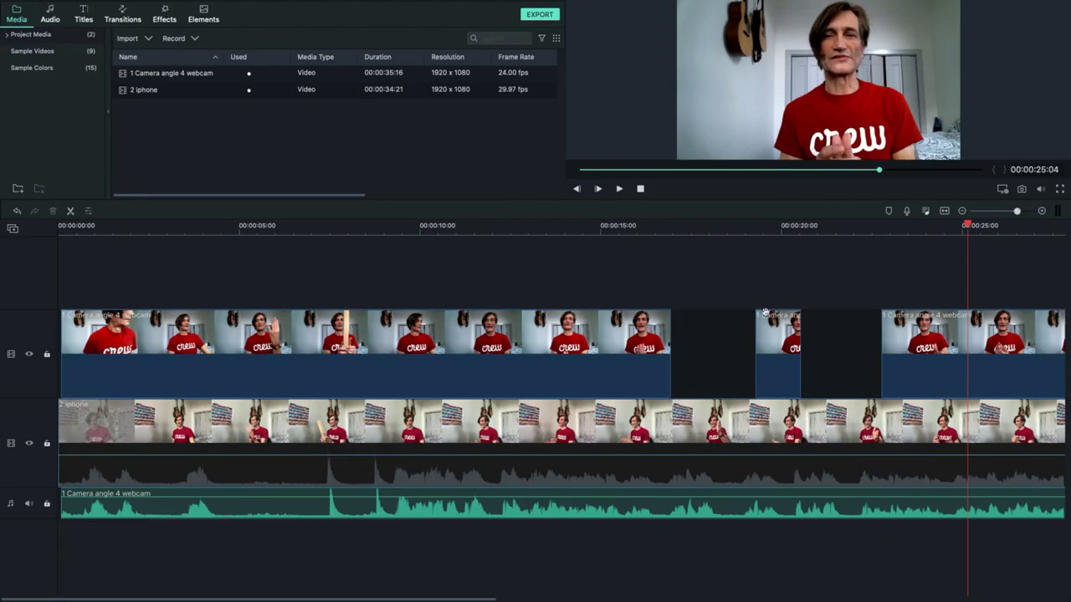